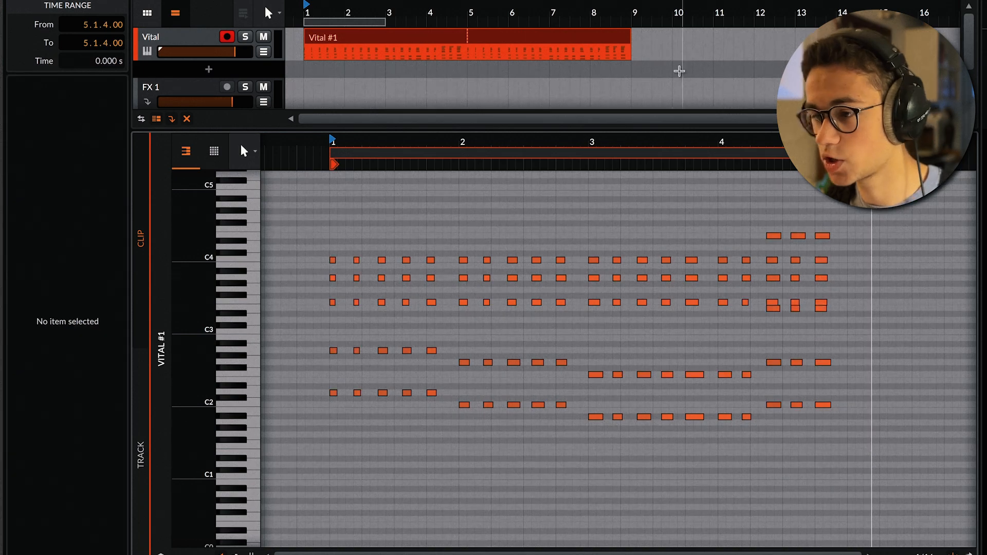
# Step: Create a new instrument track and load the Vital [X64] synth on it
pyautogui.scroll(4, 771, 302)
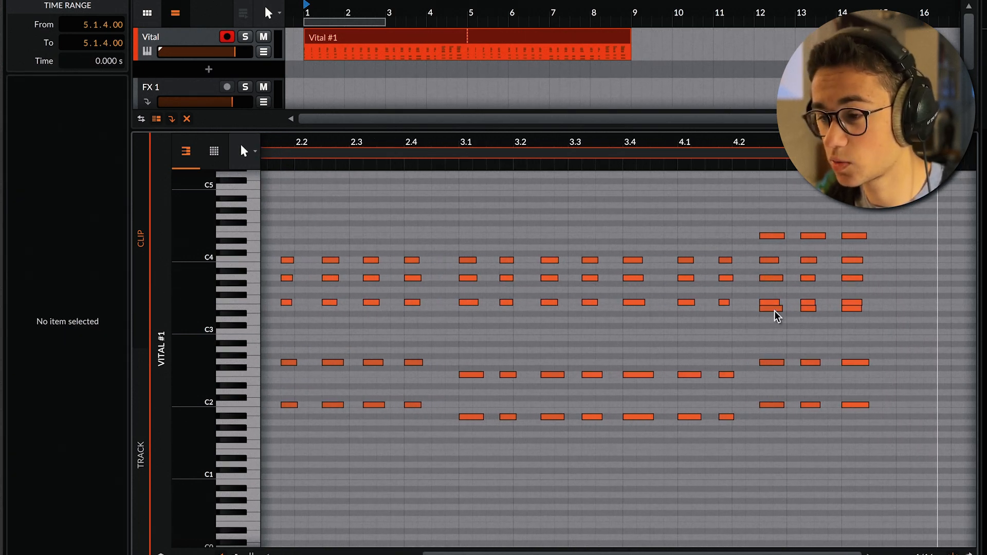
pyautogui.click(766, 300)
pyautogui.hotkey('ctrl', 't')
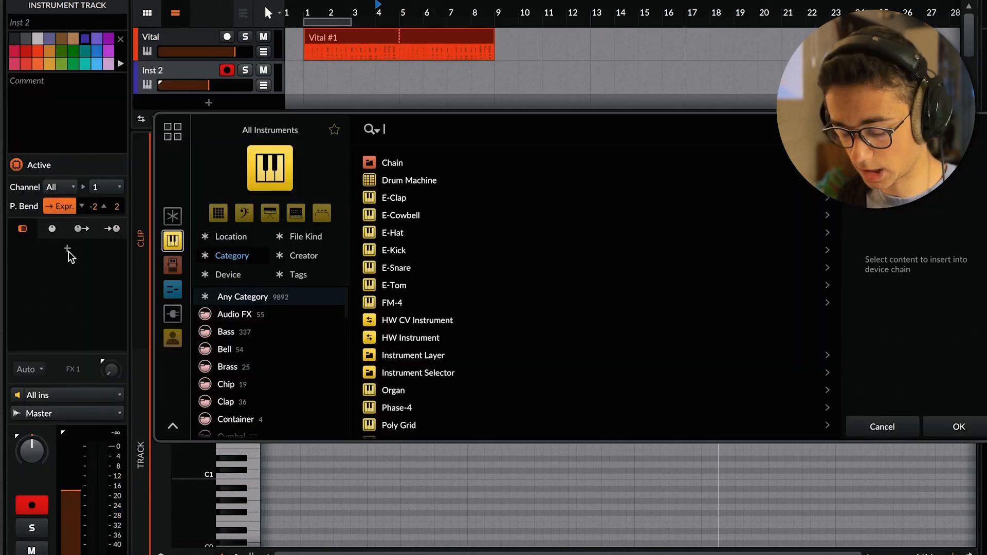
pyautogui.write('vita')
pyautogui.press('Down')
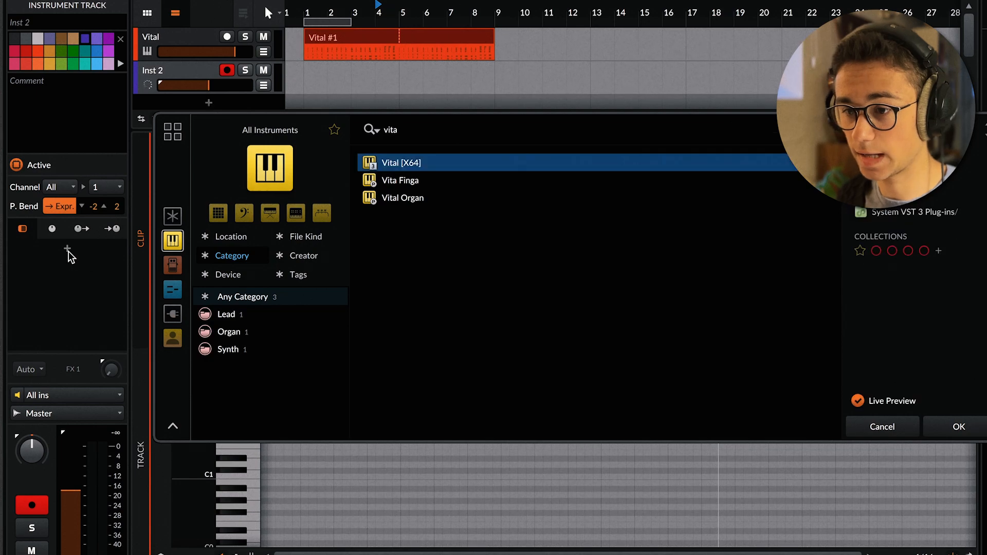
pyautogui.press('Return')
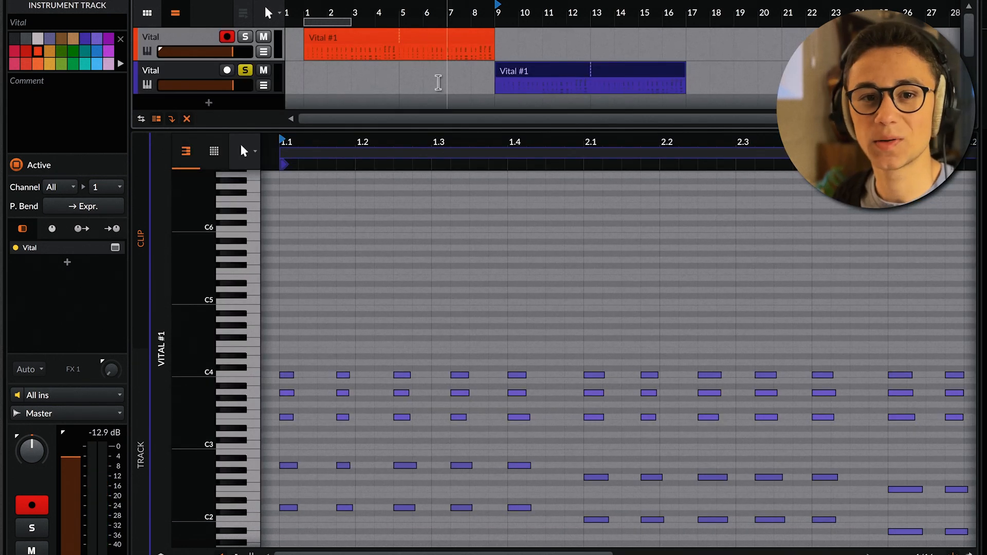
# Step: Inspect the ml - playback preset in the first Vital track's synth, including its Random 1 modulation source
pyautogui.click(115, 248)
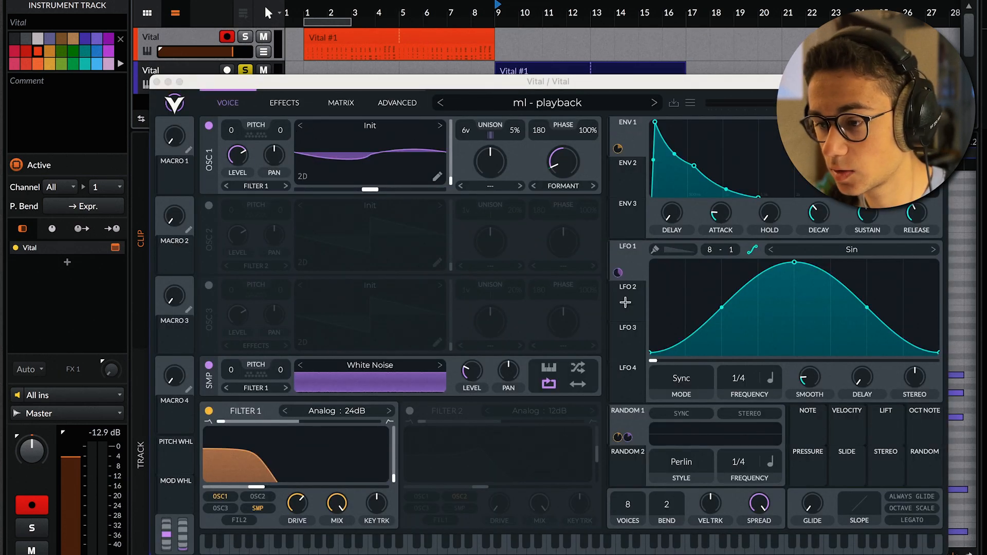
pyautogui.click(633, 429)
pyautogui.moveTo(628, 441)
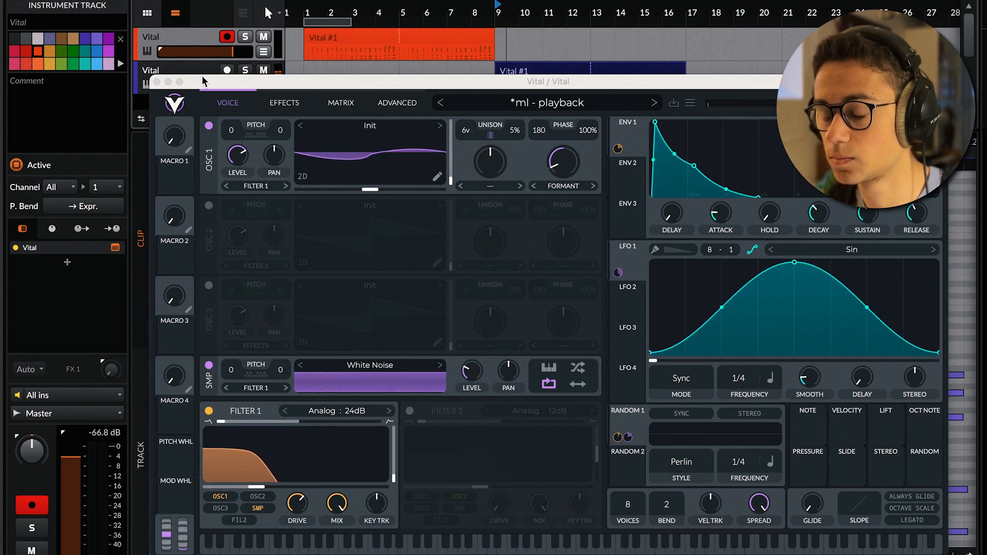
pyautogui.click(156, 82)
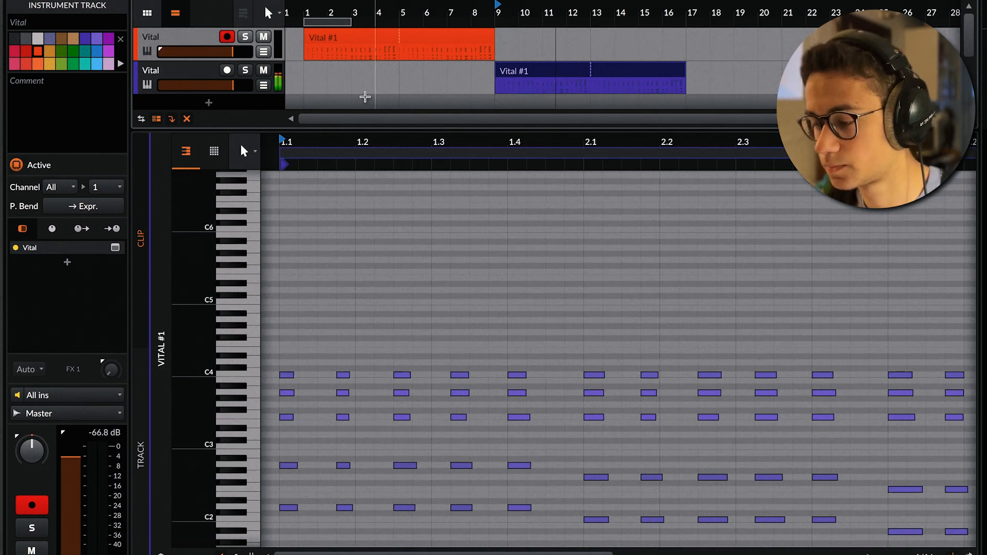
# Step: Duplicate the purple Vital chord track and delete the upper chord notes from the copied clip, keeping only the bass notes
pyautogui.scroll(-5, 421, 222)
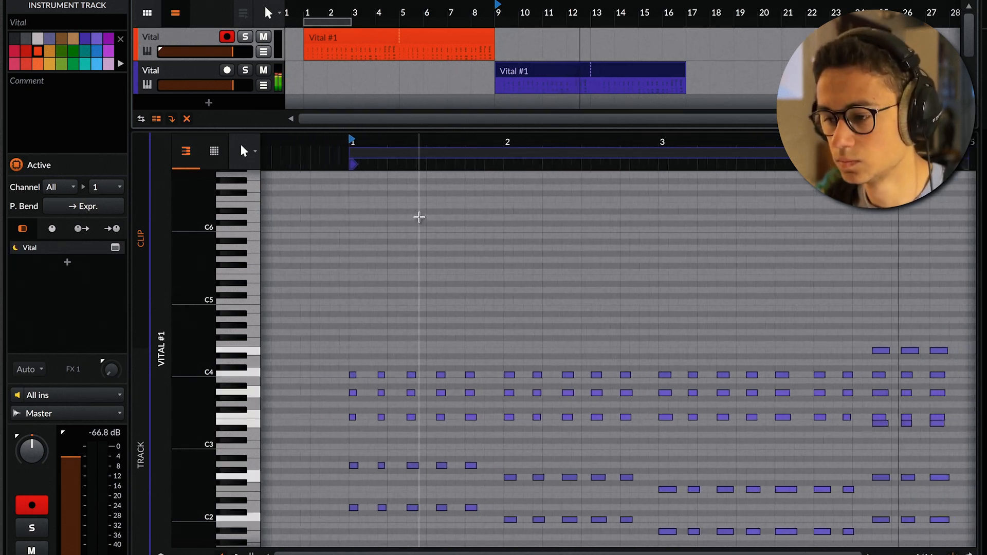
pyautogui.click(178, 77)
pyautogui.hotkey('ctrl', 'd')
pyautogui.doubleClick(593, 107)
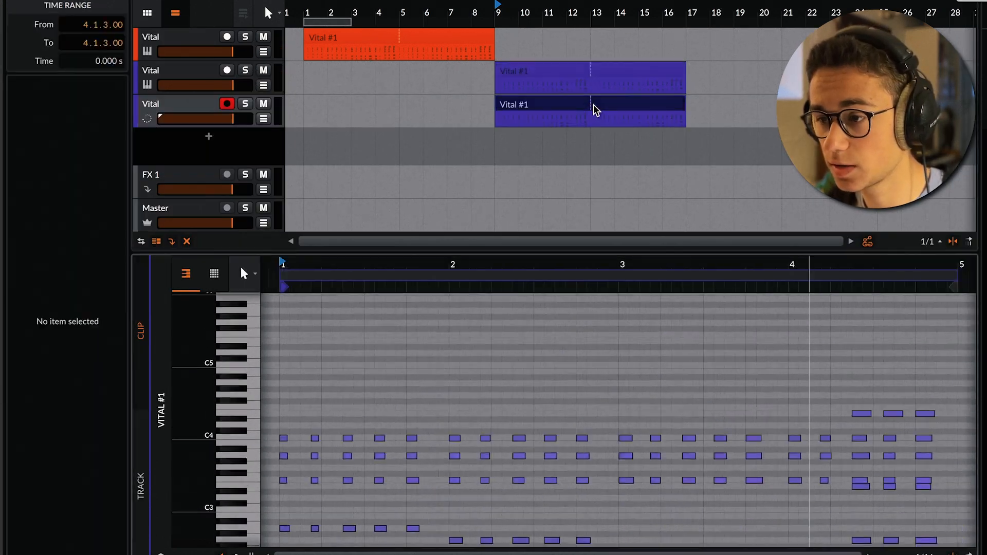
pyautogui.scroll(-3, 518, 380)
pyautogui.moveTo(362, 307); pyautogui.dragTo(903, 465)
pyautogui.press('Delete')
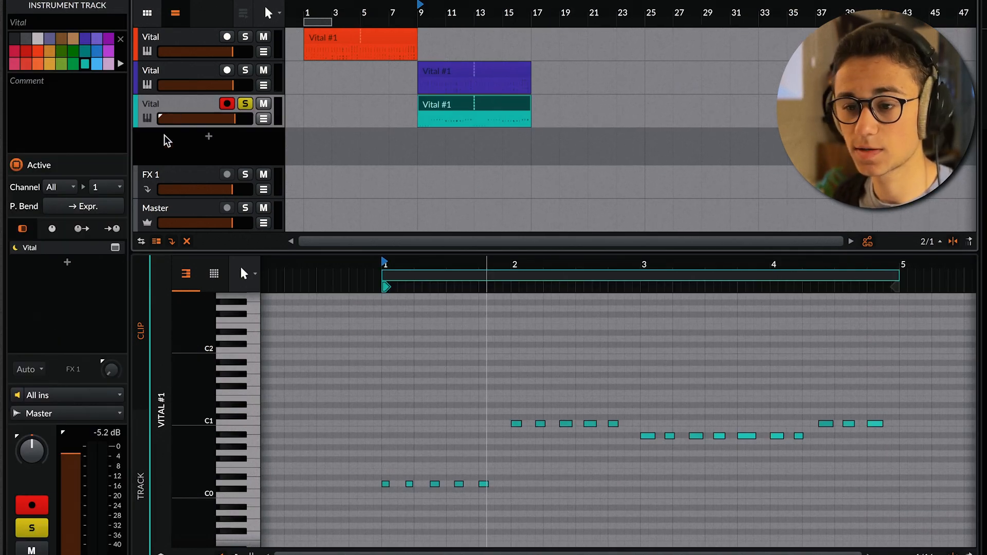
# Step: Inspect the teal bass track's ml - rando preset and its effects, and play the soloed bass clip from bar 9
pyautogui.click(115, 248)
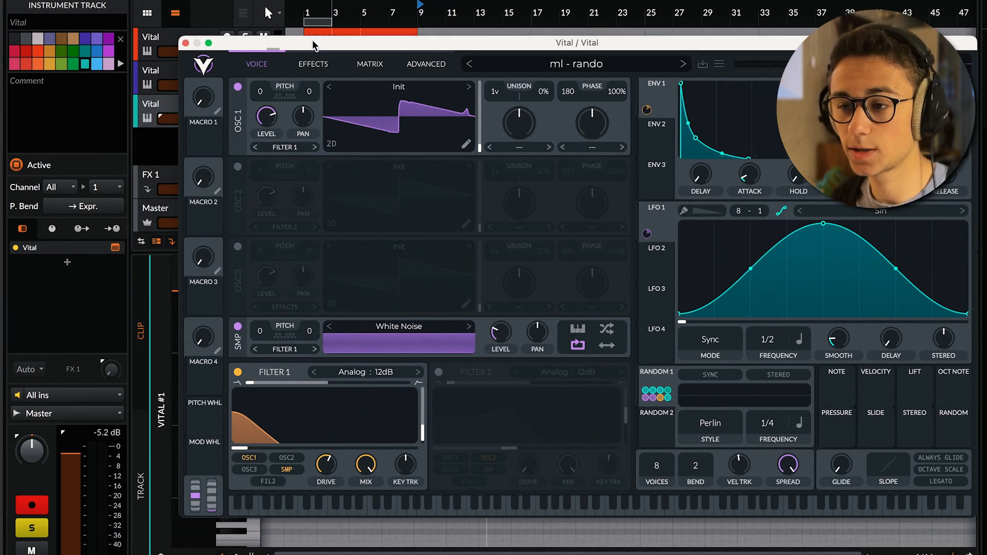
pyautogui.click(305, 66)
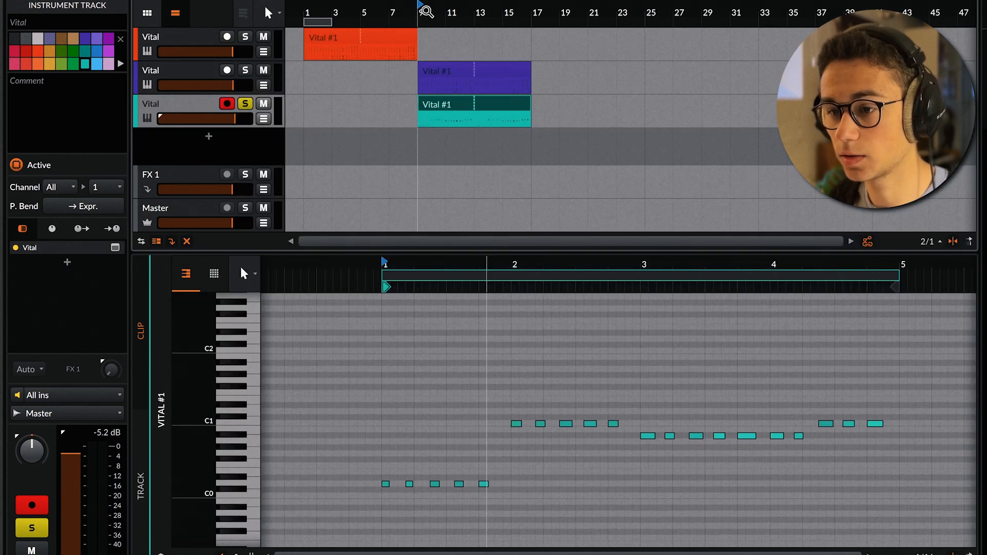
pyautogui.press('space')
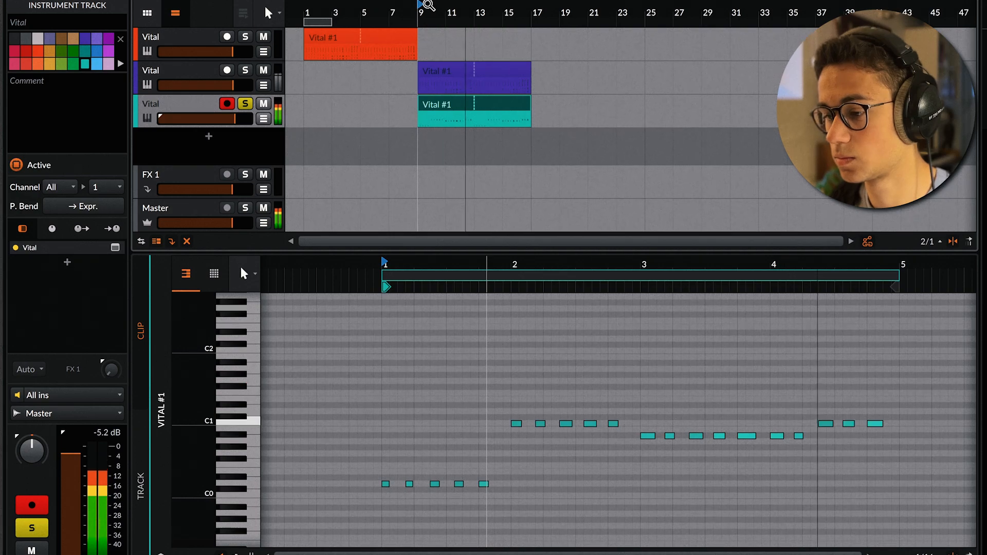
# Step: Add an EQ+ to the purple Vital chord track and set its low-cut to about 111 Hz
pyautogui.write('eq')
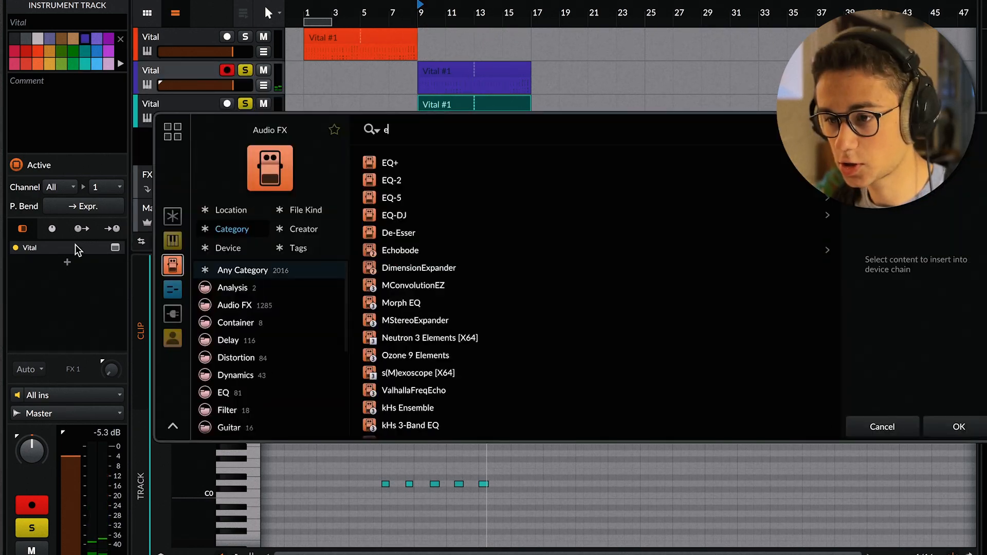
pyautogui.press('Down')
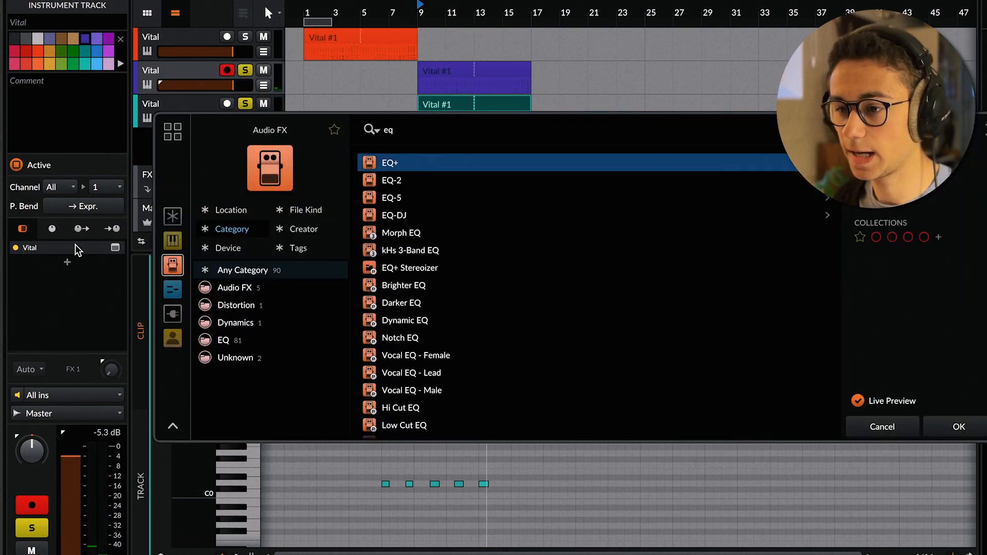
pyautogui.press('Return')
pyautogui.click(99, 262)
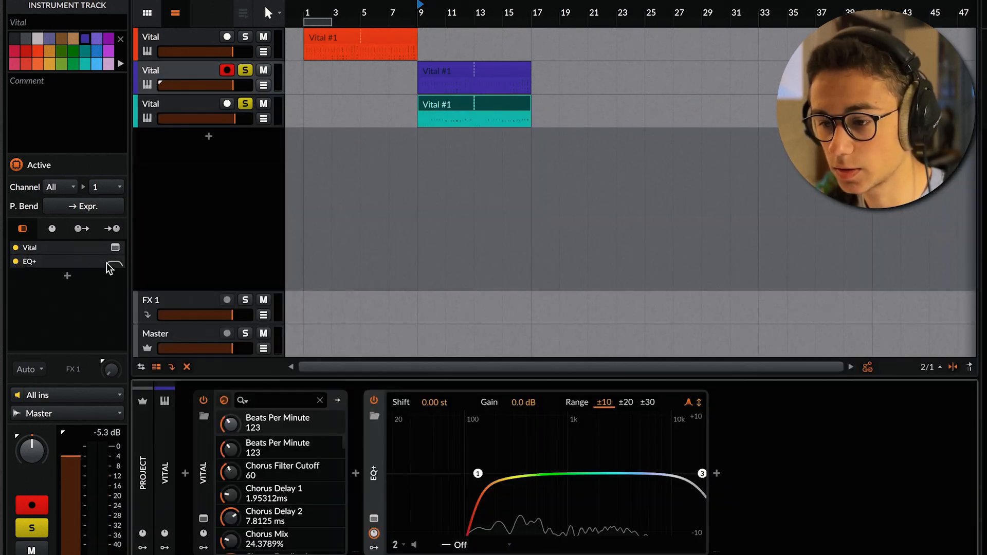
pyautogui.moveTo(481, 473); pyautogui.dragTo(474, 470)
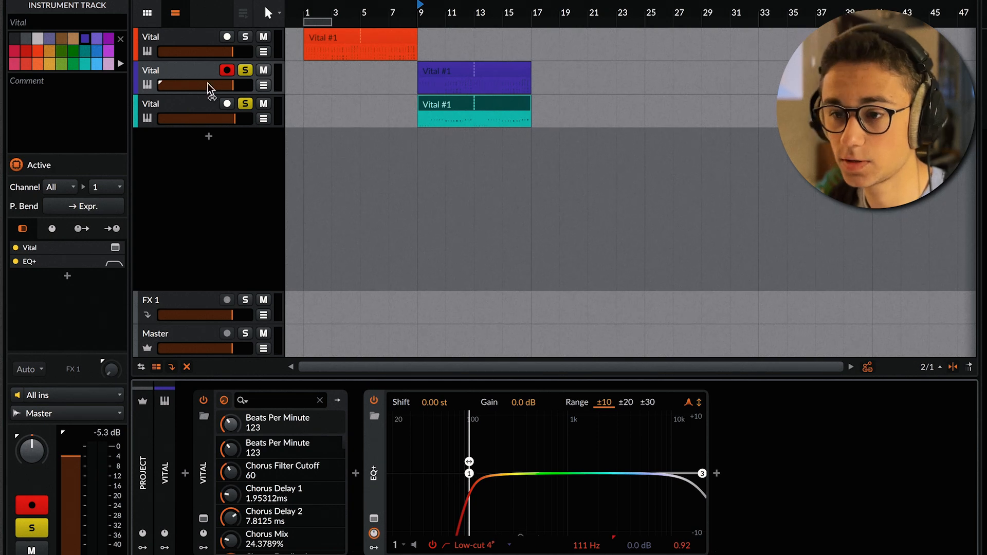
# Step: Unsolo the chord and bass tracks and lower the teal bass track's volume slightly during playback
pyautogui.click(245, 104)
pyautogui.press('space')
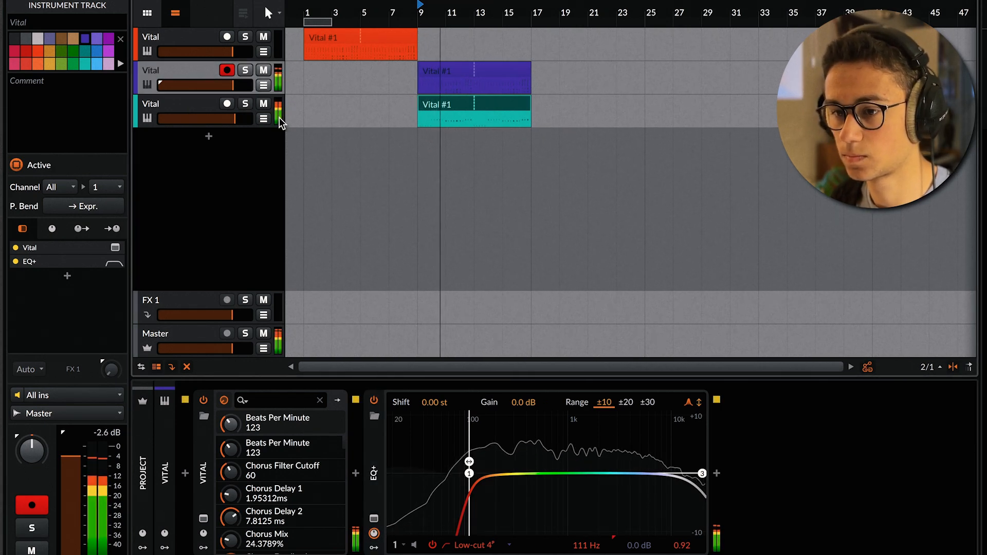
pyautogui.moveTo(242, 120); pyautogui.dragTo(233, 127)
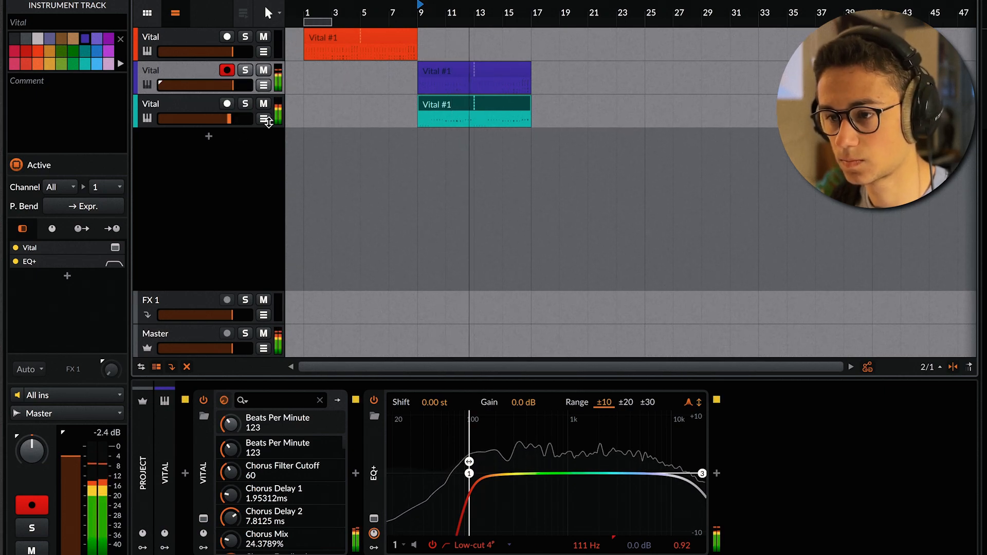
# Step: Transpose the C1 notes in the teal bass clip down one octave to C0
pyautogui.doubleClick(425, 112)
pyautogui.moveTo(404, 351); pyautogui.dragTo(841, 393)
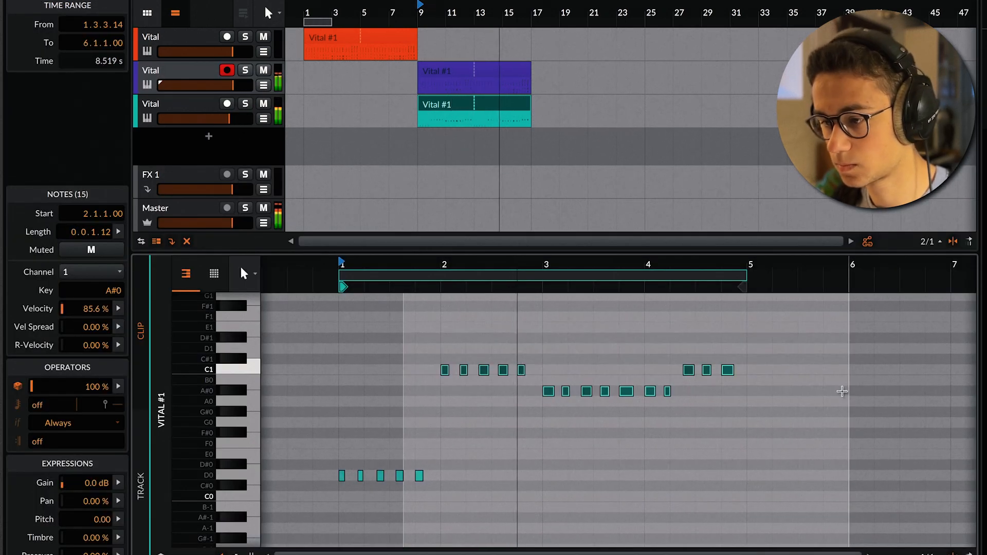
pyautogui.moveTo(809, 342); pyautogui.dragTo(325, 369)
pyautogui.hotkey('shift', 'Down')
pyautogui.click(440, 263)
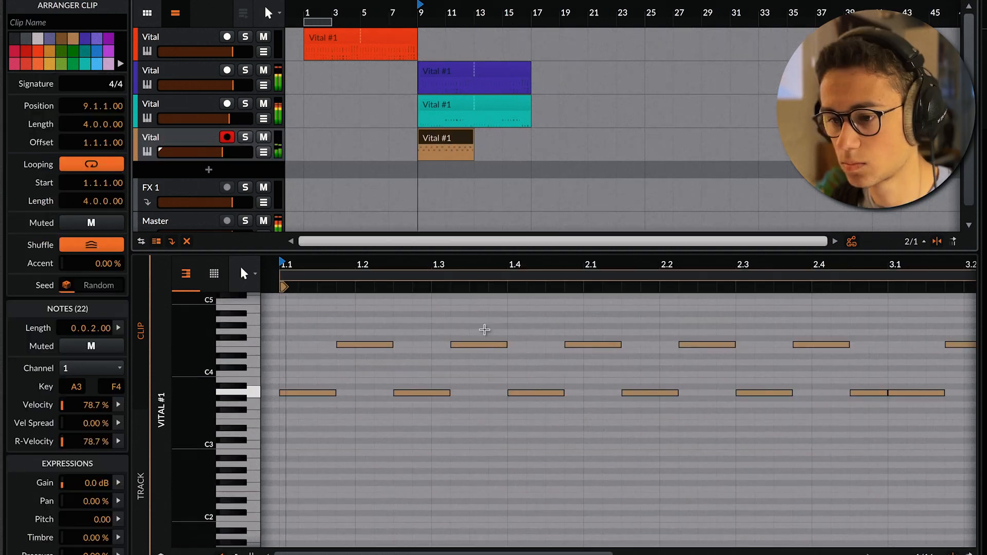
# Step: Examine the alternating two-note pattern across the four bars of the brown Vital clip during playback
pyautogui.scroll(-5, 419, 397)
pyautogui.scroll(-2, 420, 397)
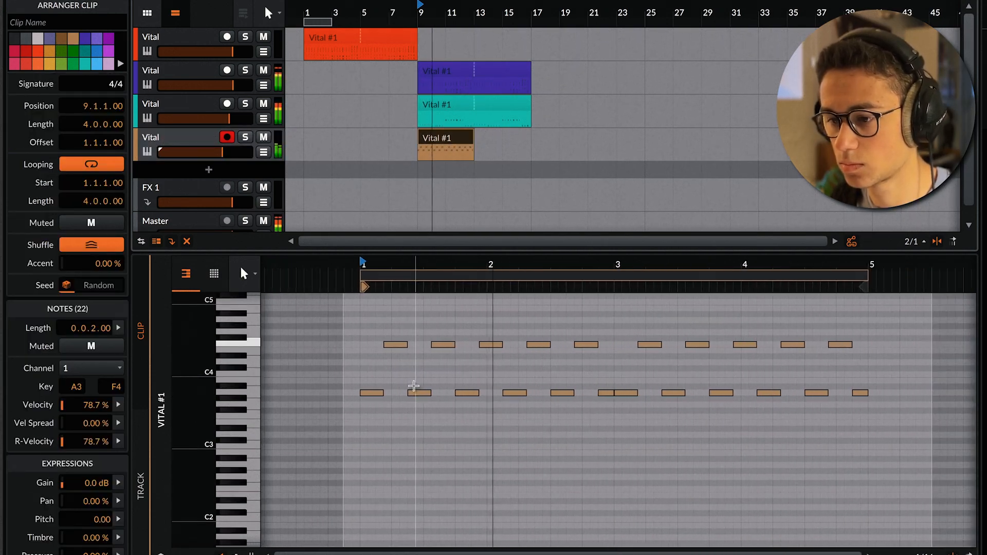
pyautogui.click(583, 316)
pyautogui.scroll(3, 627, 347)
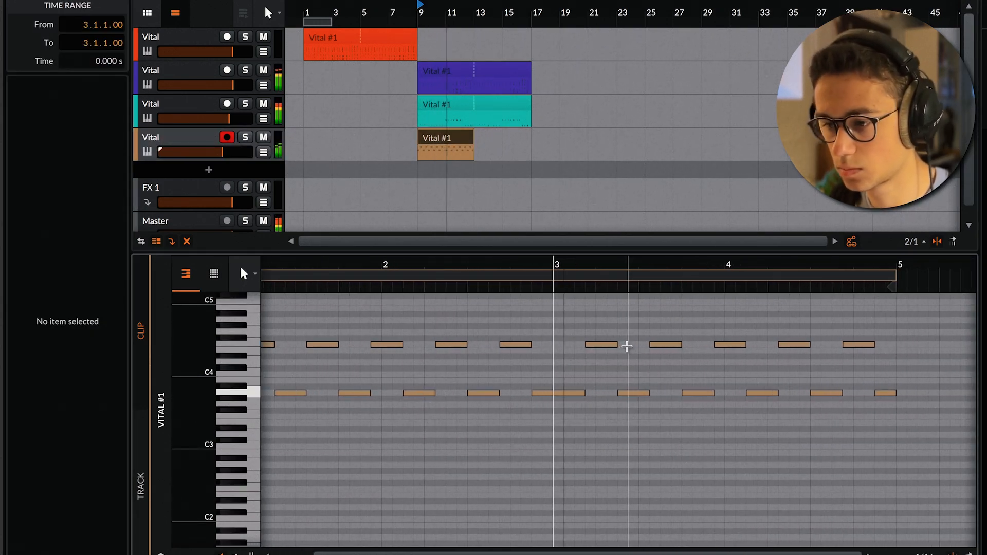
pyautogui.scroll(-2, 627, 346)
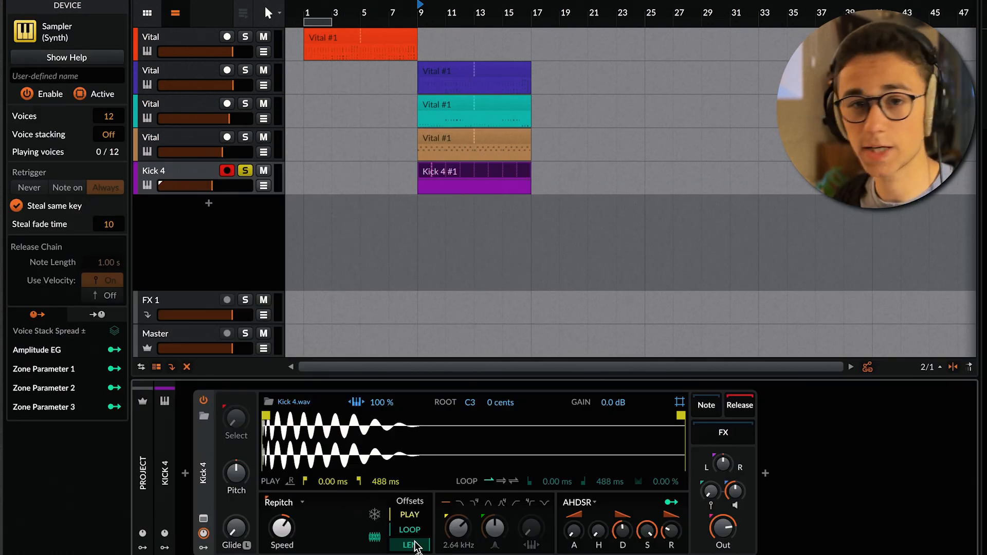
# Step: Audition the Kick 4 clip soloed, then unsolo its track and raise its volume slightly in the mix
pyautogui.doubleClick(480, 181)
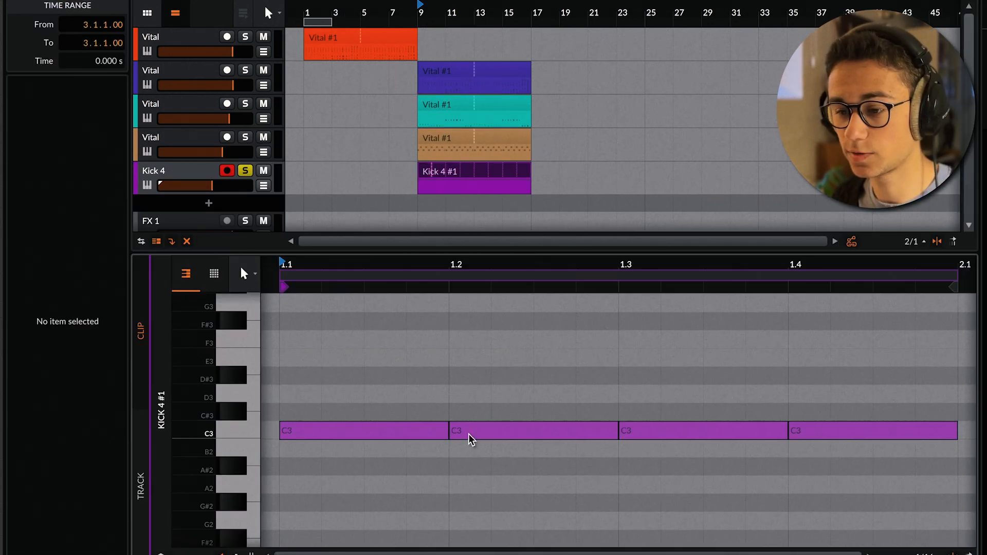
pyautogui.press('space')
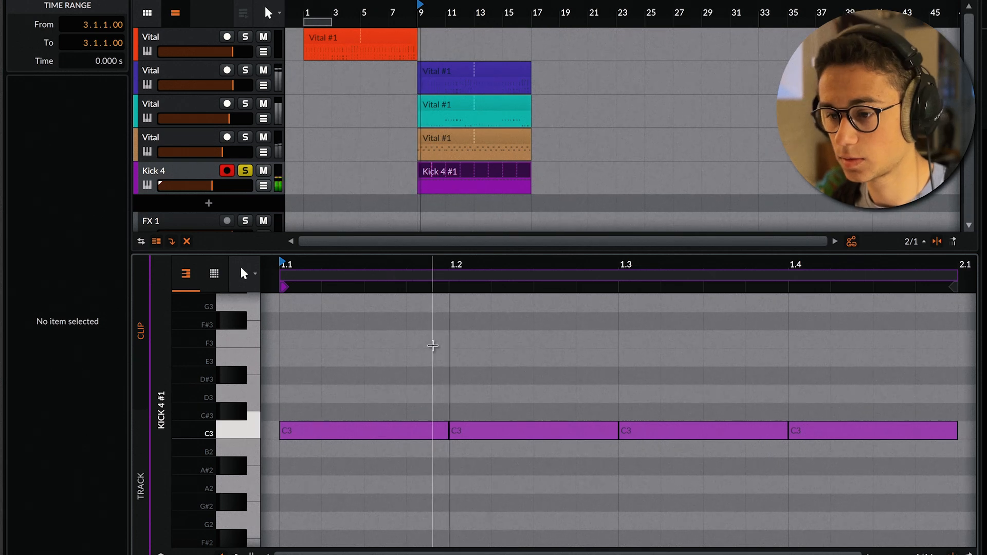
pyautogui.click(245, 170)
pyautogui.moveTo(238, 186); pyautogui.dragTo(215, 187)
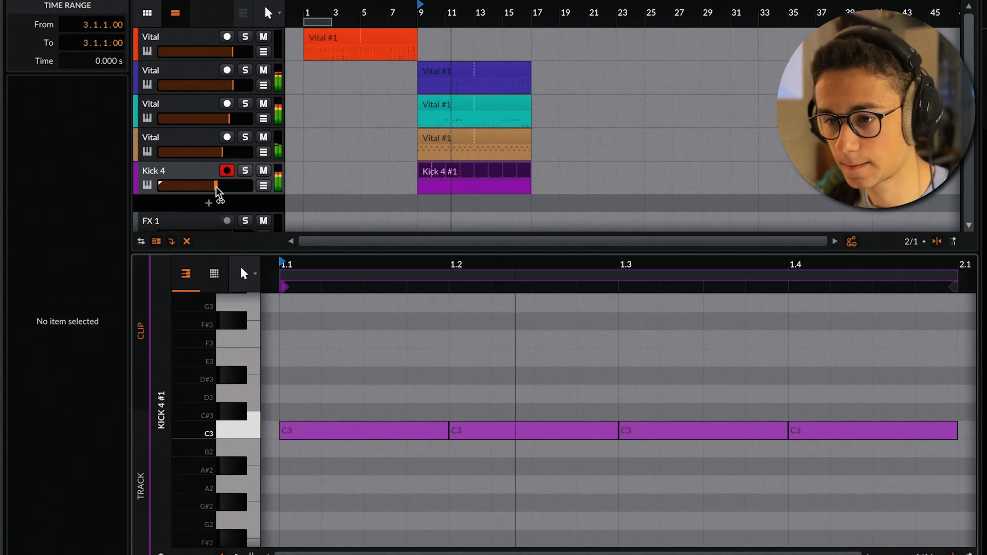
pyautogui.moveTo(347, 256); pyautogui.dragTo(347, 258)
pyautogui.press('e')
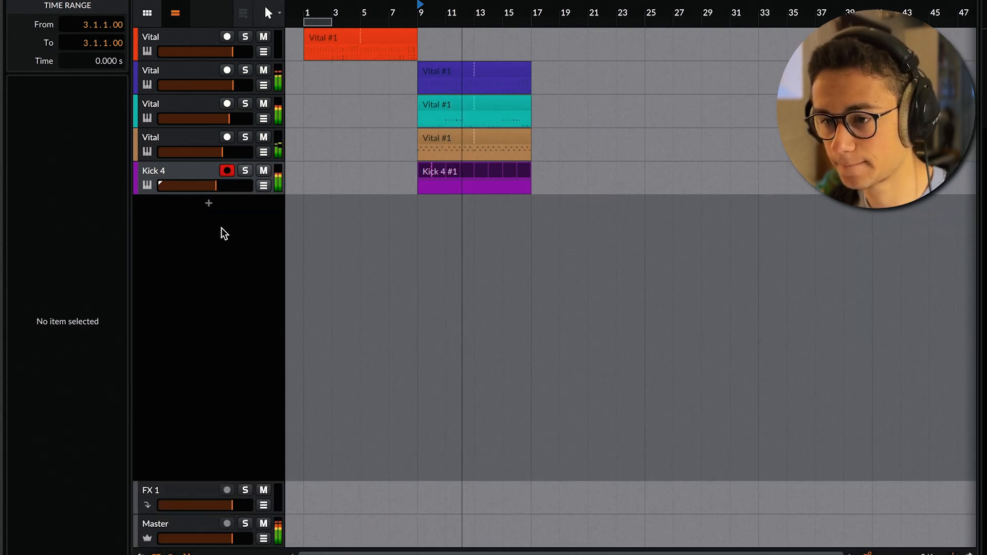
pyautogui.click(181, 171)
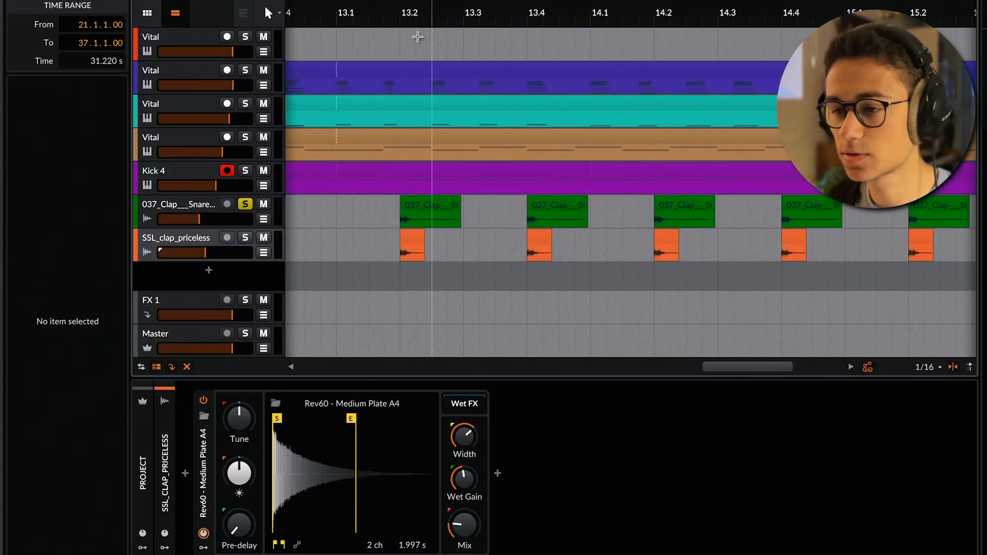
# Step: Audition the soloed 037_Clap and SSL_clap_priceless tracks
pyautogui.press('space')
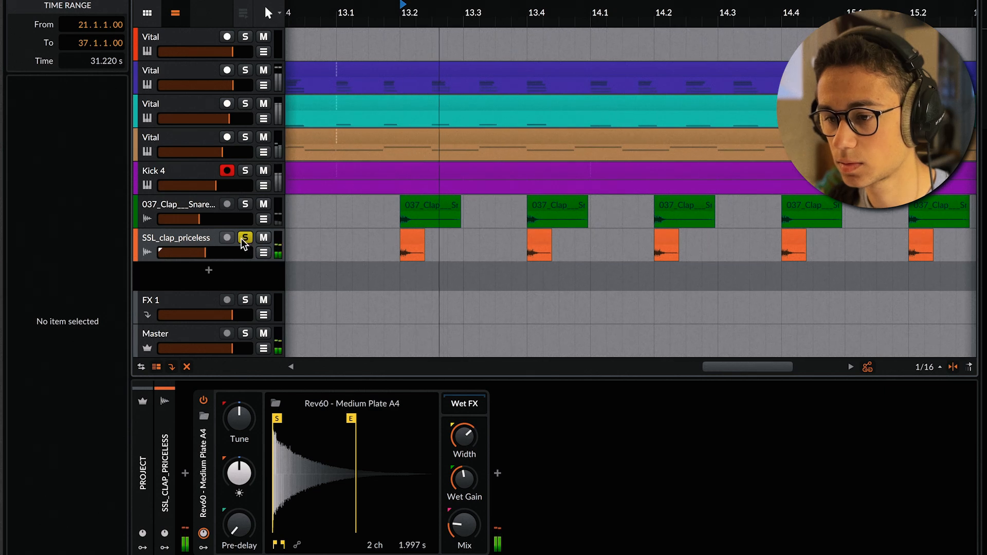
pyautogui.click(183, 209)
pyautogui.click(194, 243)
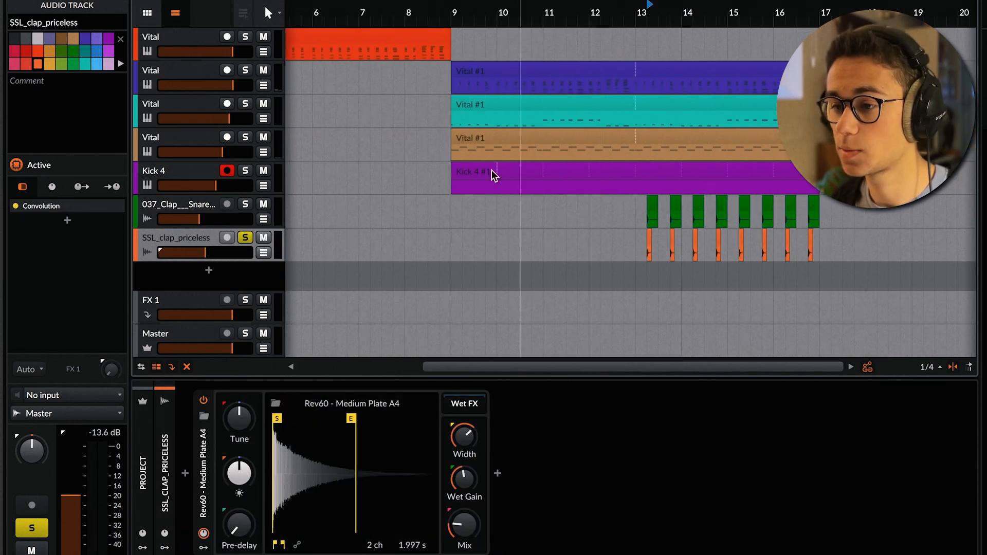
# Step: Unsolo the SSL_clap_priceless track and raise the 037_Clap track's volume slightly while playing the mix from bar 13
pyautogui.click(245, 238)
pyautogui.press('space')
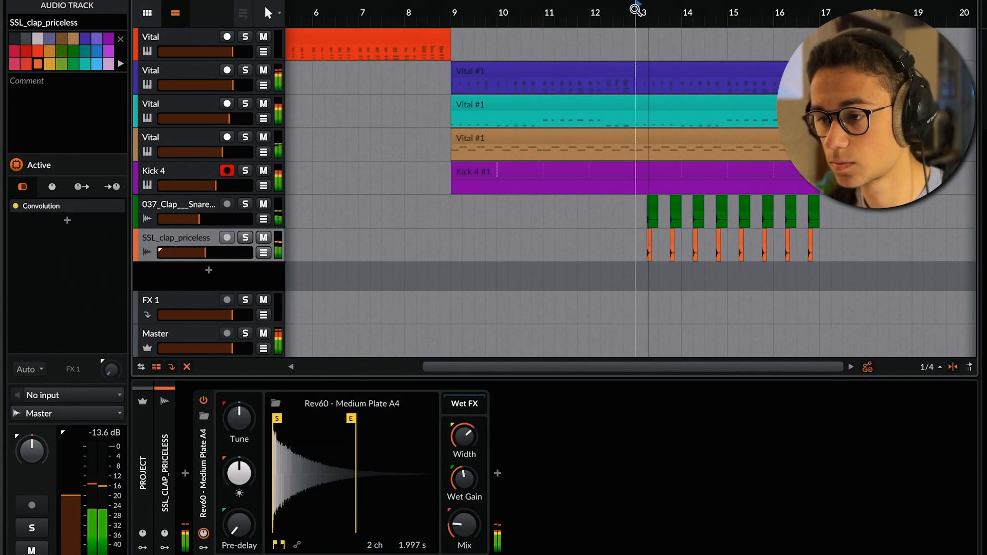
pyautogui.moveTo(209, 221); pyautogui.dragTo(210, 221)
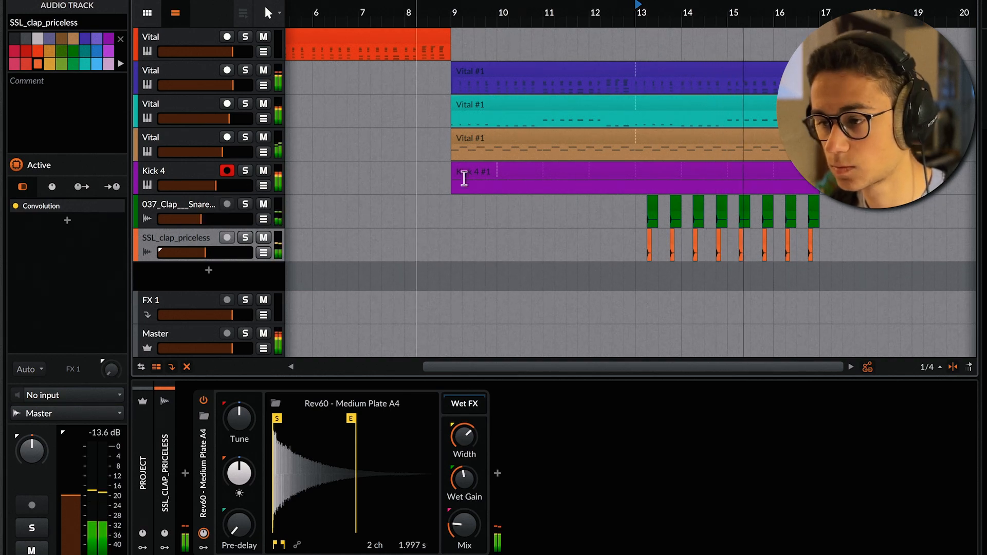
# Step: Set playback to start at bar 13 to audition the soloed kick, clap and open hat tracks
pyautogui.scroll(-3, 466, 174)
pyautogui.scroll(1, 668, 198)
pyautogui.click(708, 188)
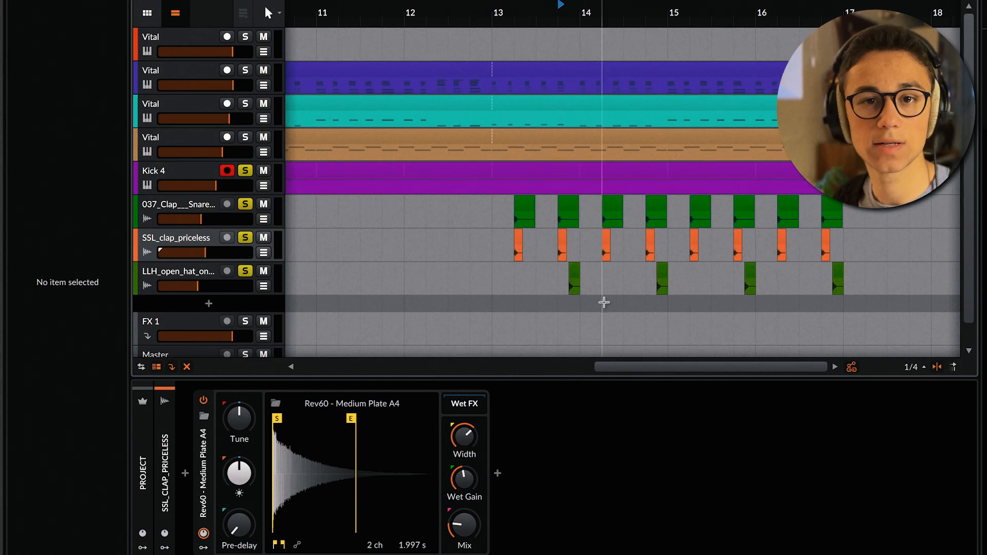
pyautogui.click(495, 9)
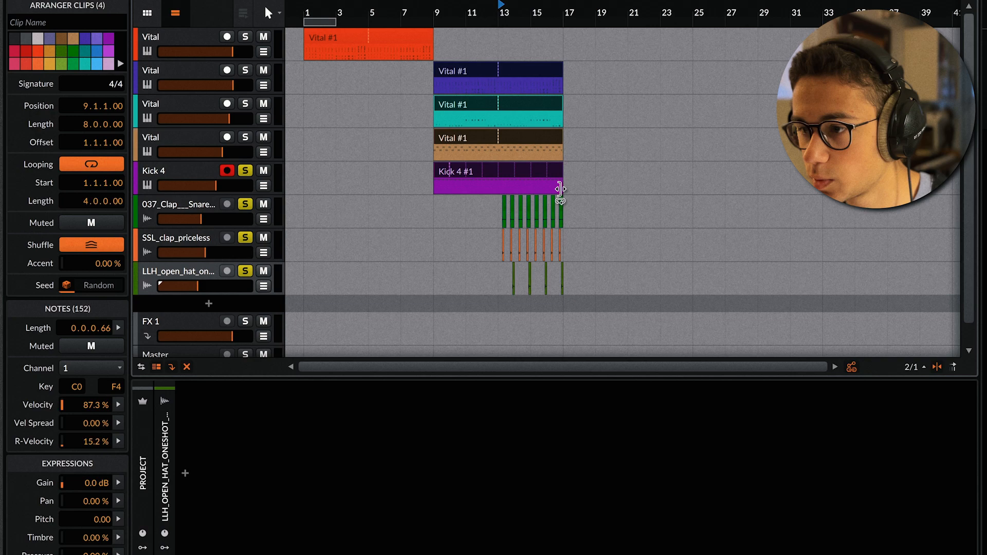
# Step: Lengthen the three lower Vital clips and the Kick 4 clip to 24 bars, and repeat the clap and open hat clips through bar 32
pyautogui.moveTo(560, 189); pyautogui.dragTo(815, 193)
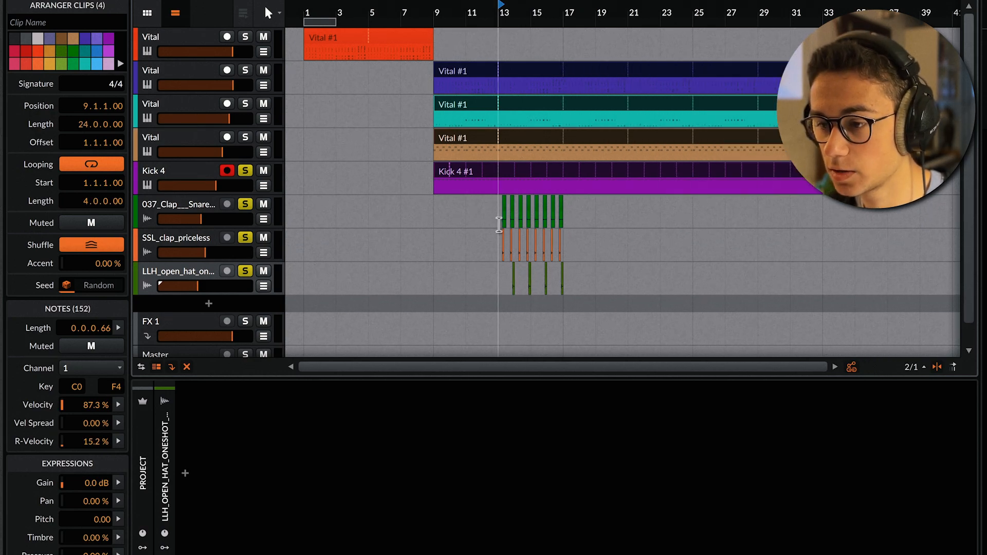
pyautogui.moveTo(499, 224); pyautogui.dragTo(567, 284)
pyautogui.hotkey('ctrl', 'd')
pyautogui.hotkey('ctrl', 'd')
pyautogui.hotkey('ctrl', 'd')
pyautogui.hotkey('ctrl', 'd')
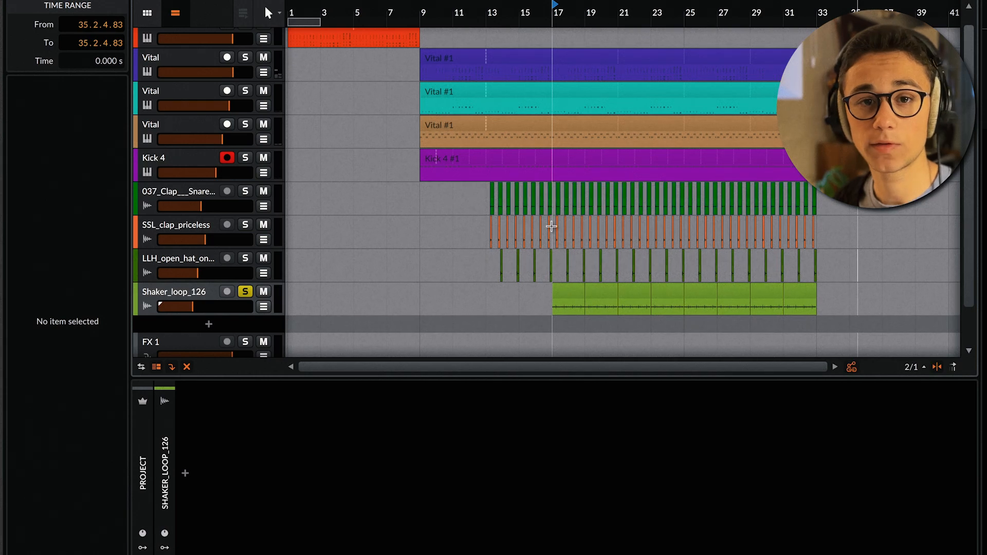
# Step: Play the soloed Shaker Ananas Loop B track and adjust the Amount of its Duck effect
pyautogui.scroll(5, 563, 285)
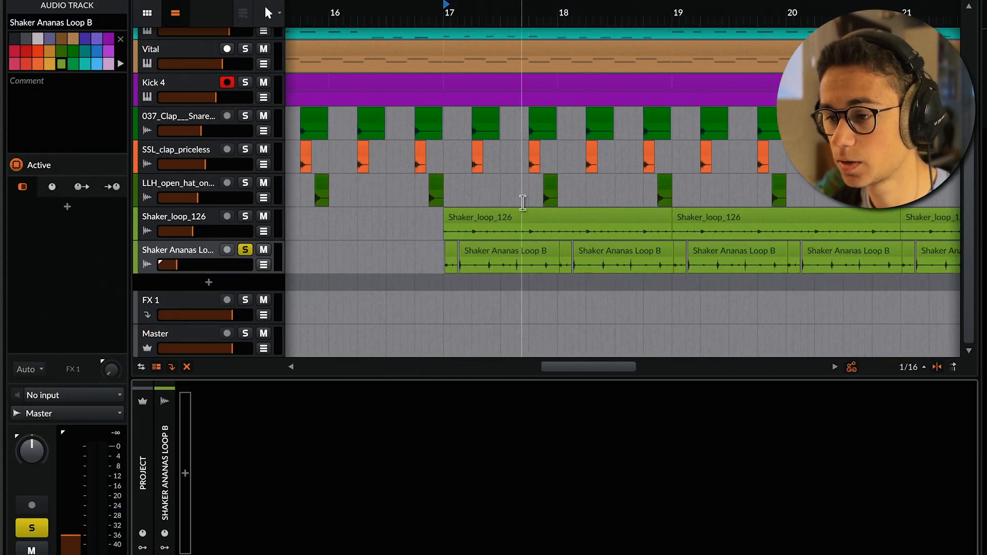
pyautogui.scroll(1, 522, 202)
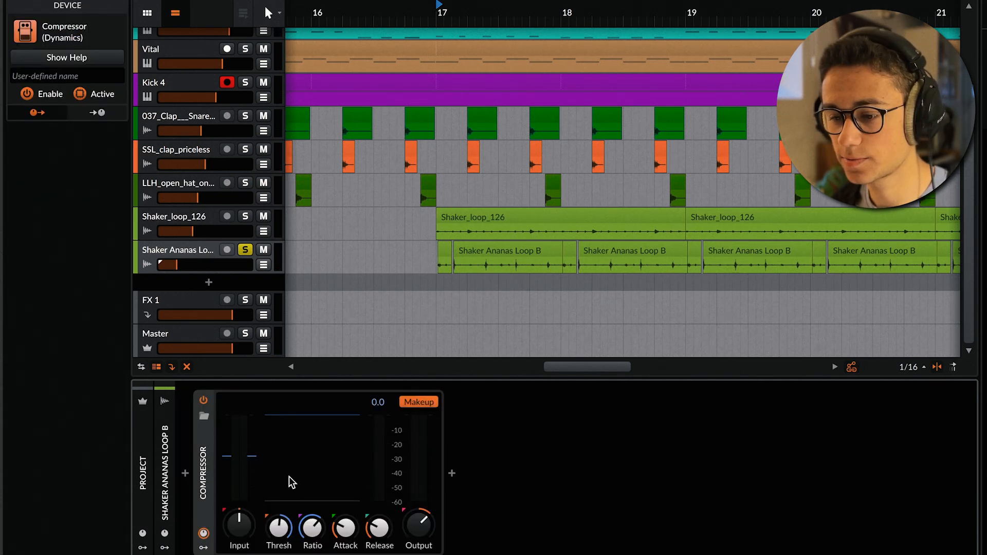
pyautogui.press('space')
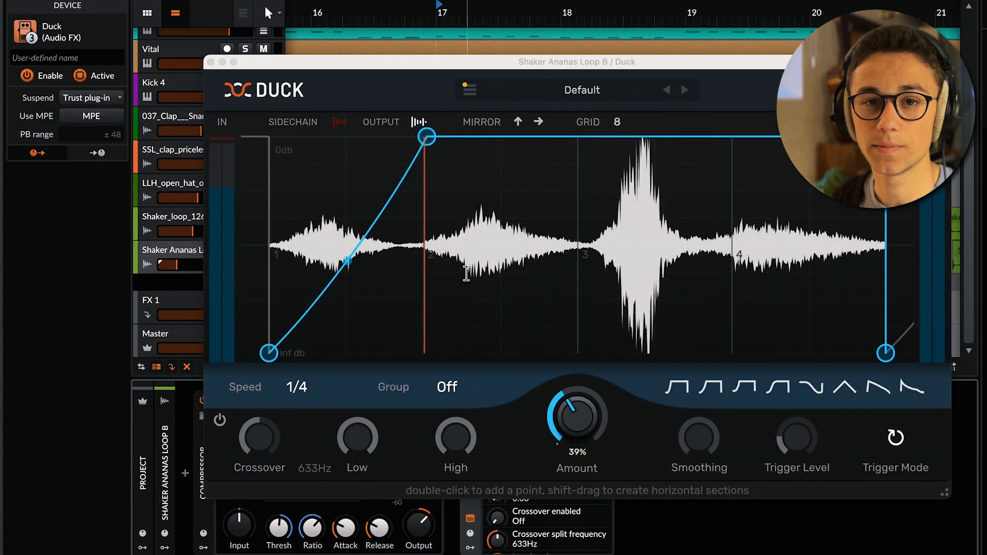
pyautogui.moveTo(602, 388); pyautogui.dragTo(602, 380)
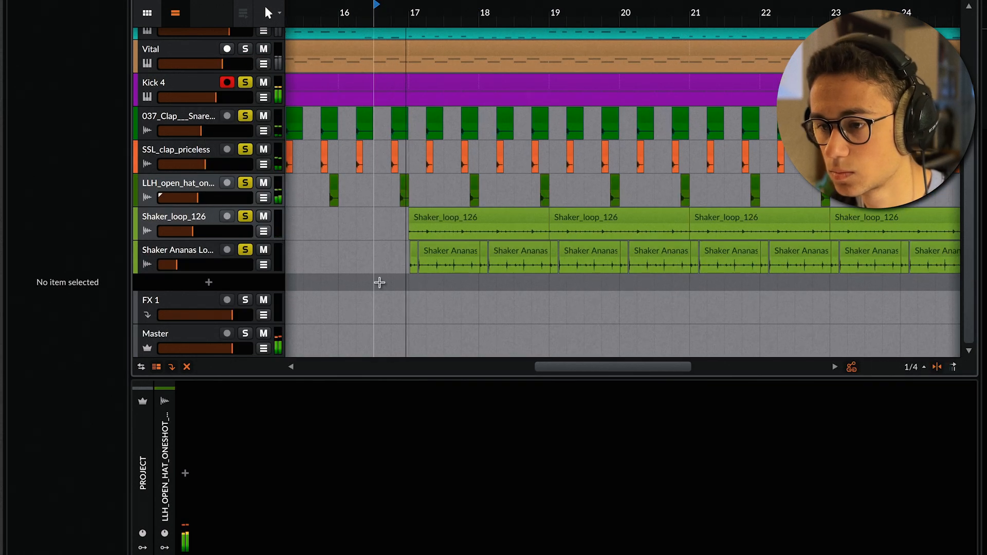
# Step: Audition the drum tracks with the shaker loops, and the soloed chl_hat_open_live track from bar 25
pyautogui.scroll(-5, 379, 282)
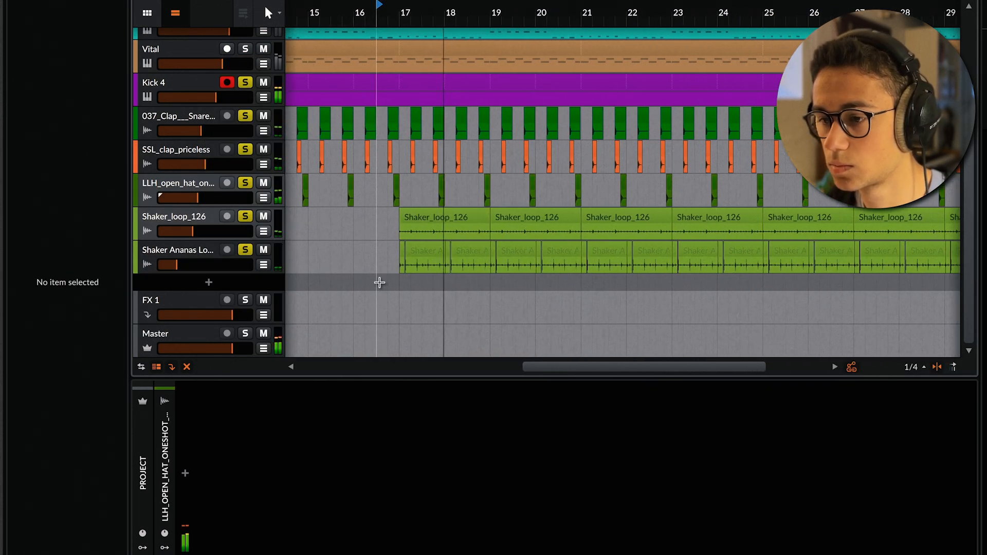
pyautogui.scroll(-2, 381, 281)
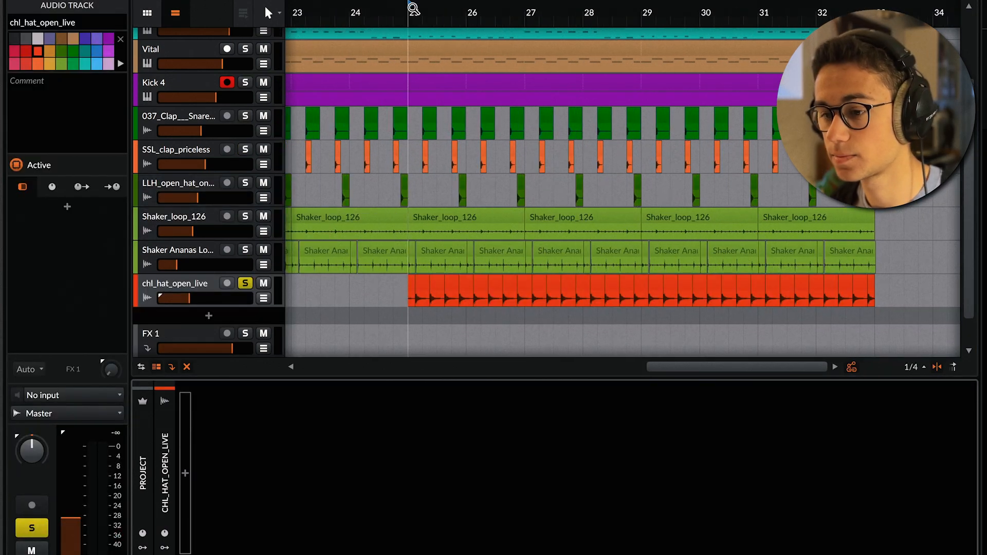
pyautogui.press('space')
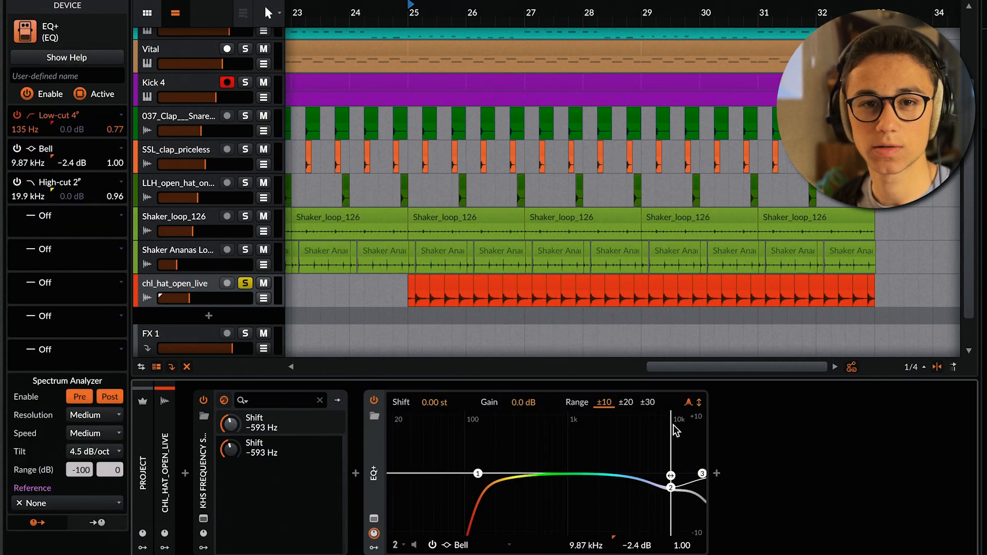
pyautogui.press('space')
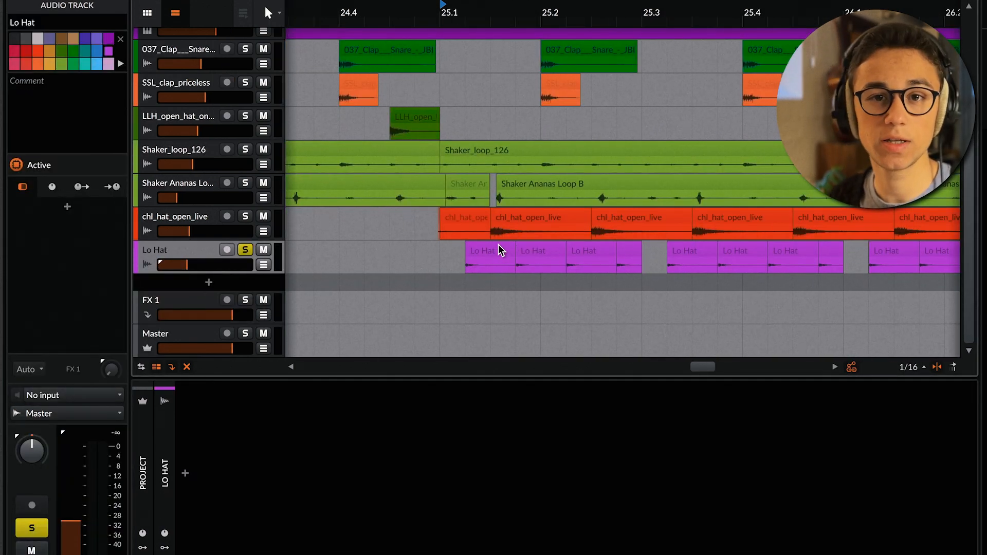
# Step: Solo chl_hat_open_live together with Lo Hat to audition both hats, and listen to the full arrangement from bar 25
pyautogui.click(245, 216)
pyautogui.press('space')
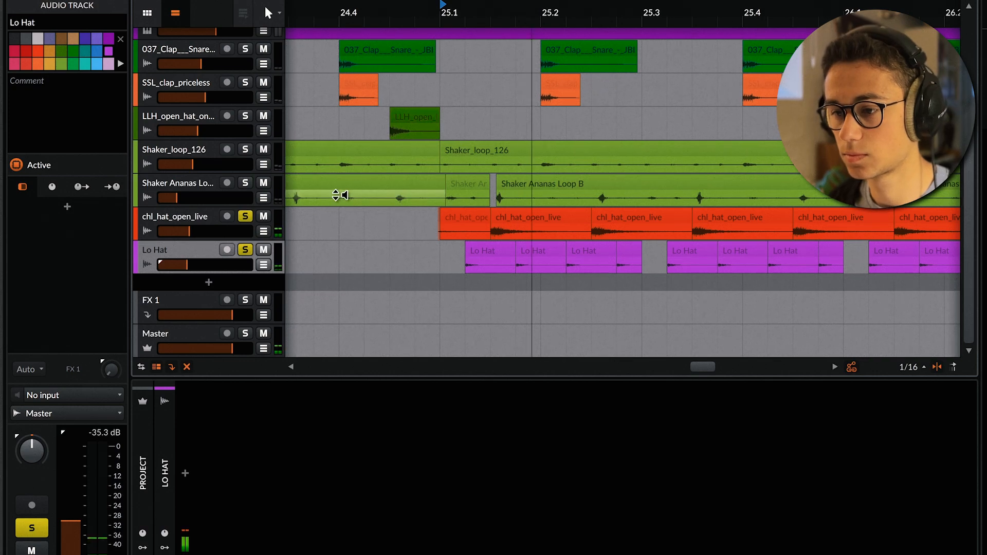
pyautogui.scroll(-10, 339, 208)
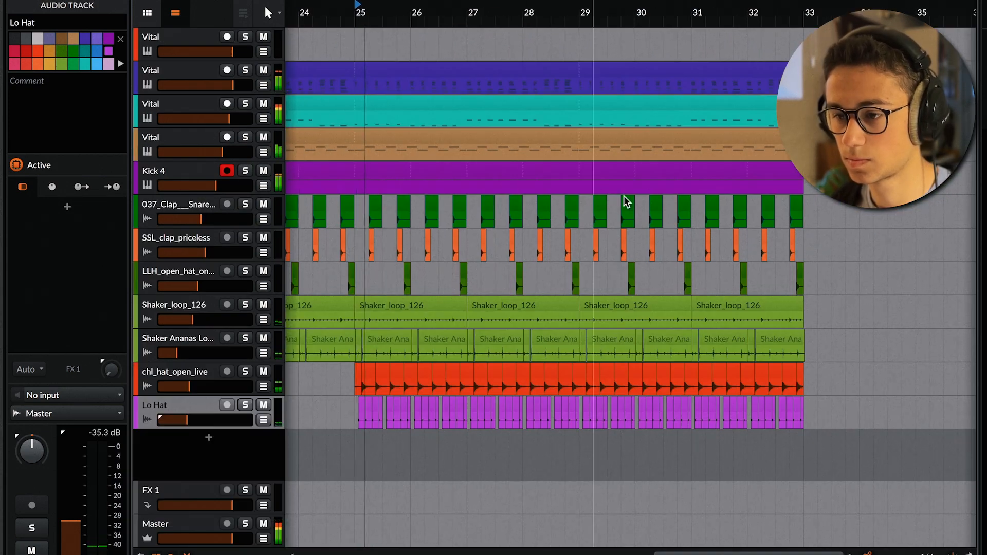
pyautogui.scroll(-5, 655, 204)
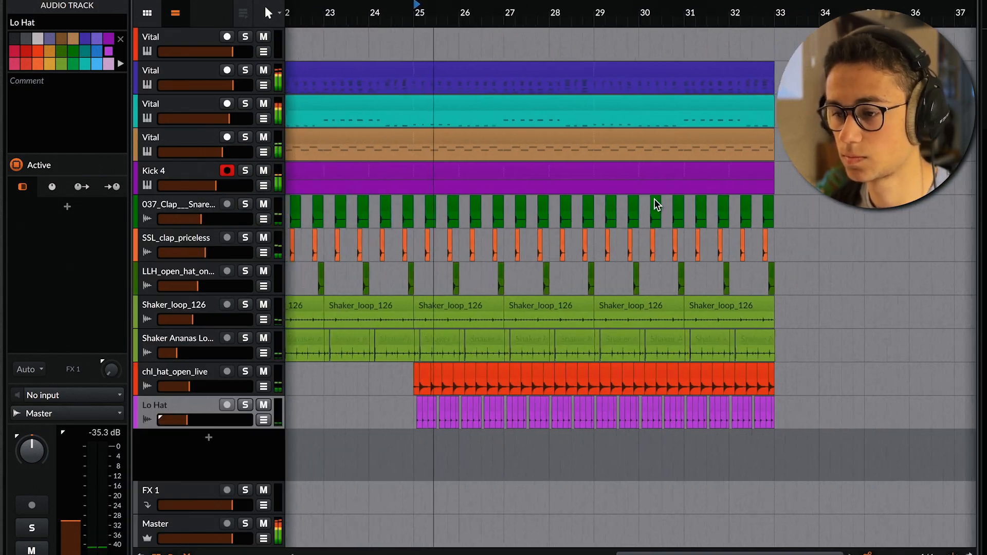
pyautogui.click(389, 188)
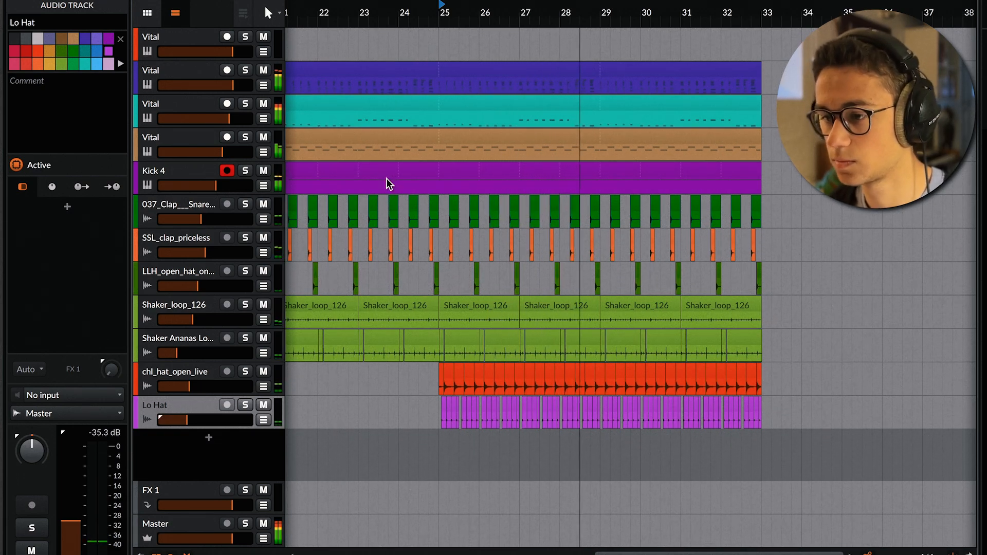
pyautogui.press('space')
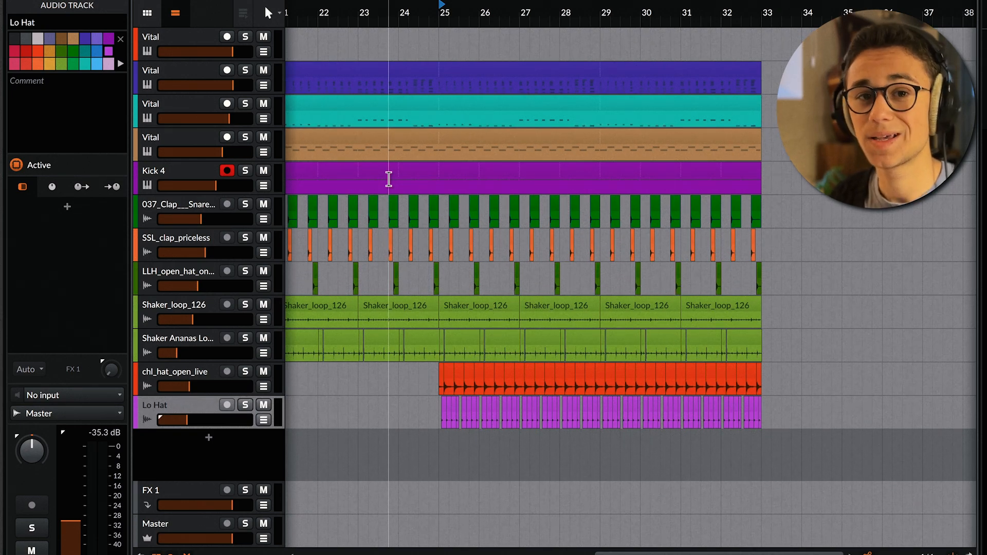
# Step: Group the tracks from Kick 4 through Lo Hat and rename the group as Drums
pyautogui.click(388, 179)
pyautogui.keyDown('shift'); pyautogui.click(182, 406); pyautogui.keyUp('shift')
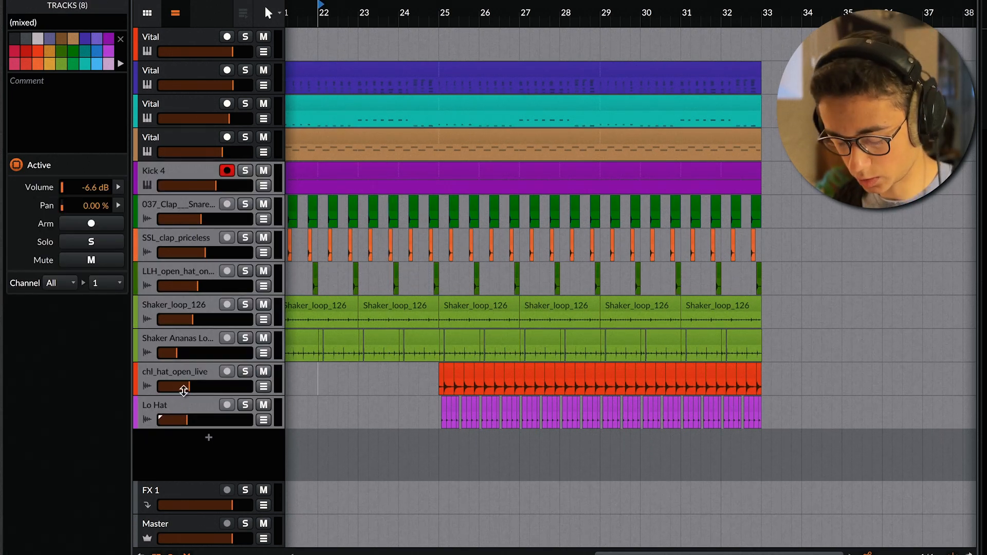
pyautogui.hotkey('ctrl', 'g')
pyautogui.hotkey('ctrl', 'r')
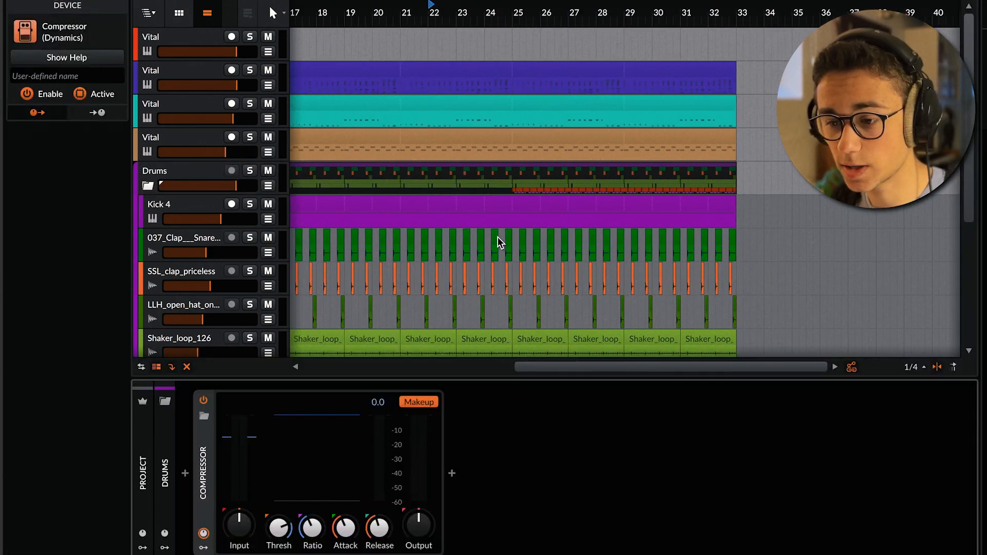
# Step: Audition the soloed Drums group from bar 25 with its Compressor and Transient Control
pyautogui.scroll(-1, 430, 193)
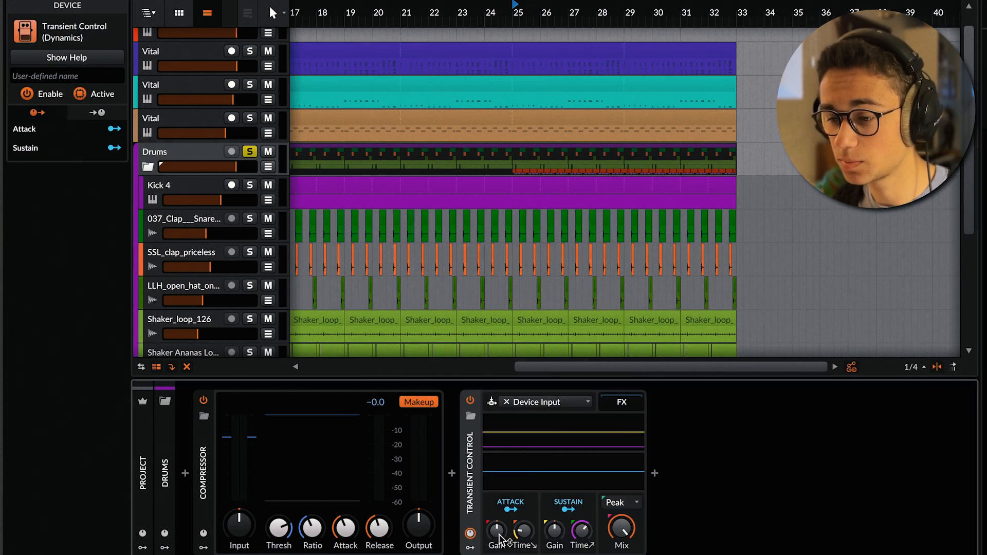
pyautogui.press('space')
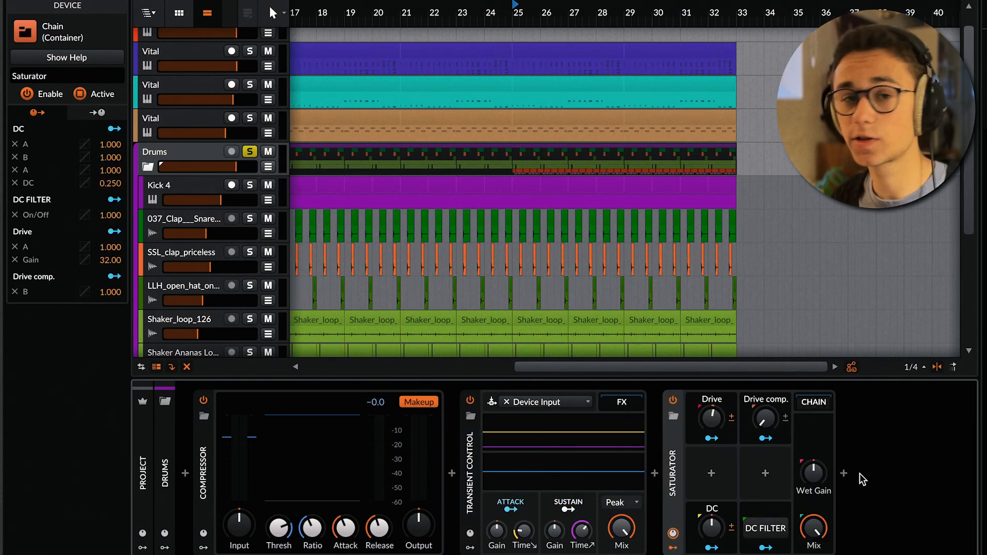
pyautogui.click(843, 473)
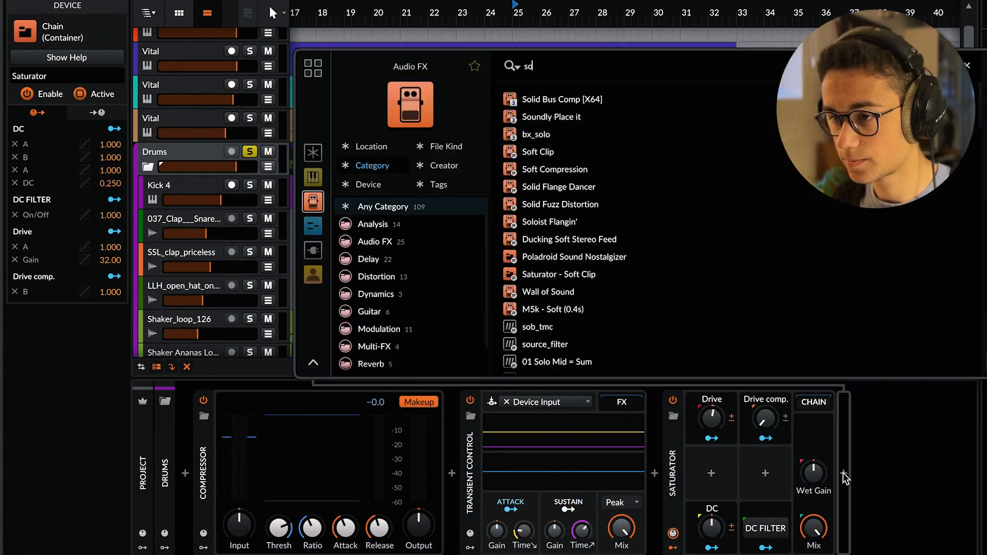
pyautogui.write('soft clip')
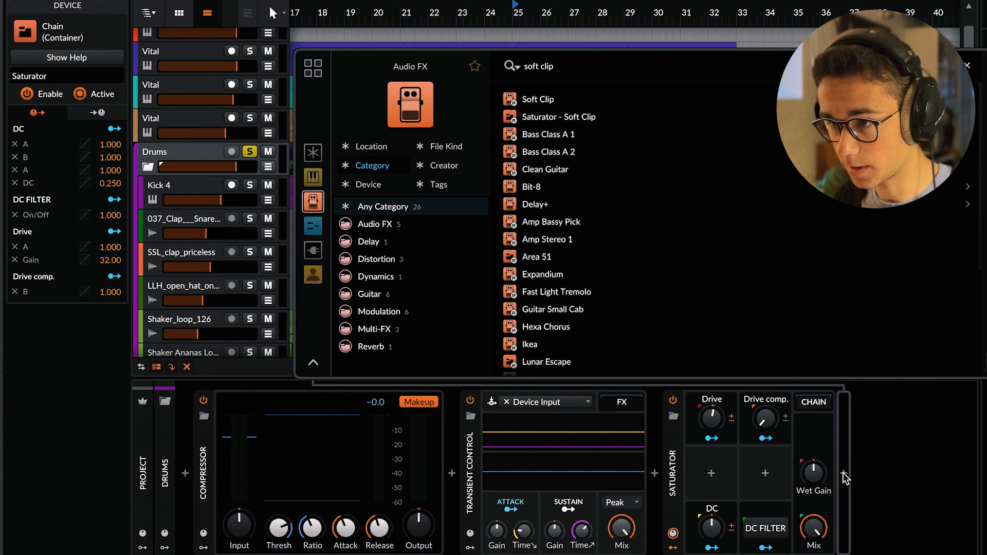
pyautogui.click(565, 118)
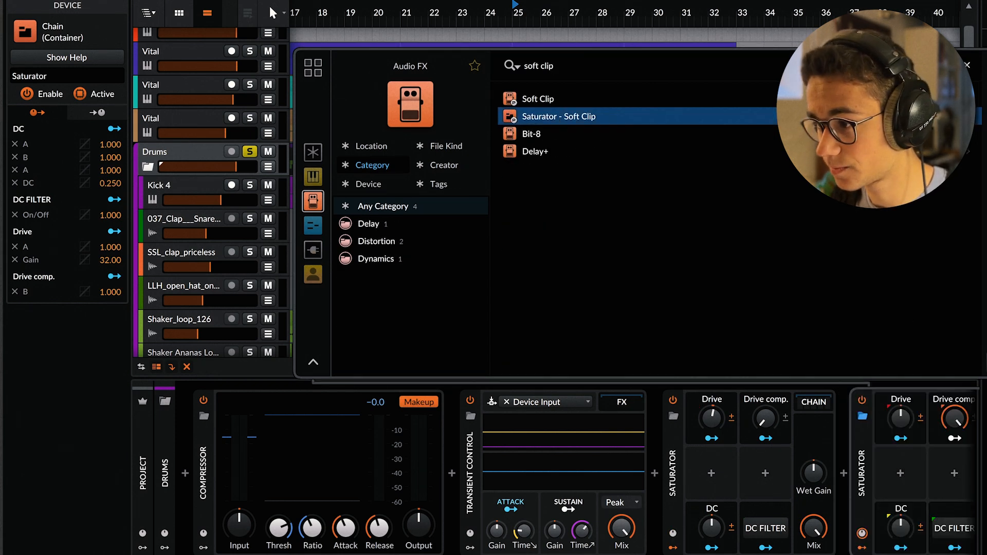
pyautogui.press('Escape')
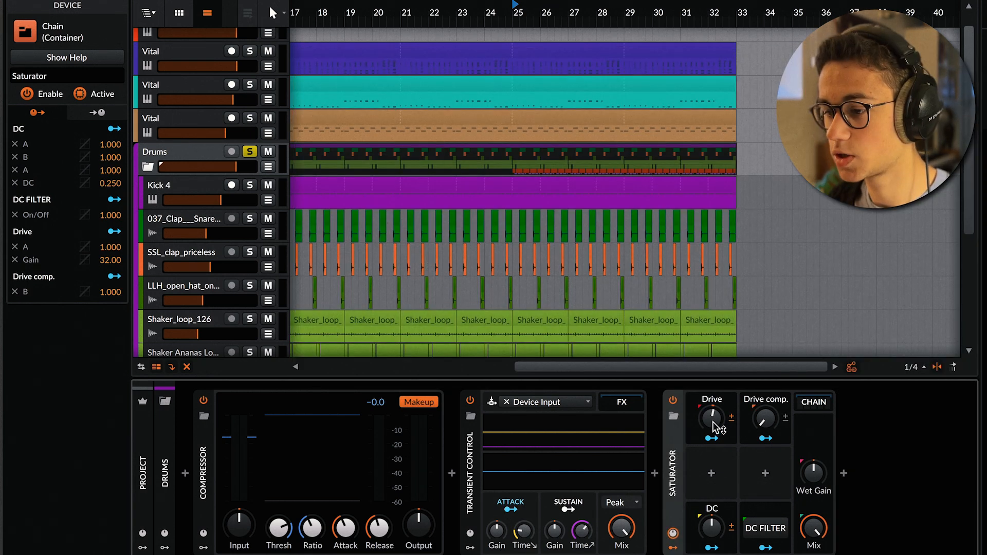
# Step: Open the device chain inside the Drums group's Saturator and play the soloed drums through it
pyautogui.click(814, 403)
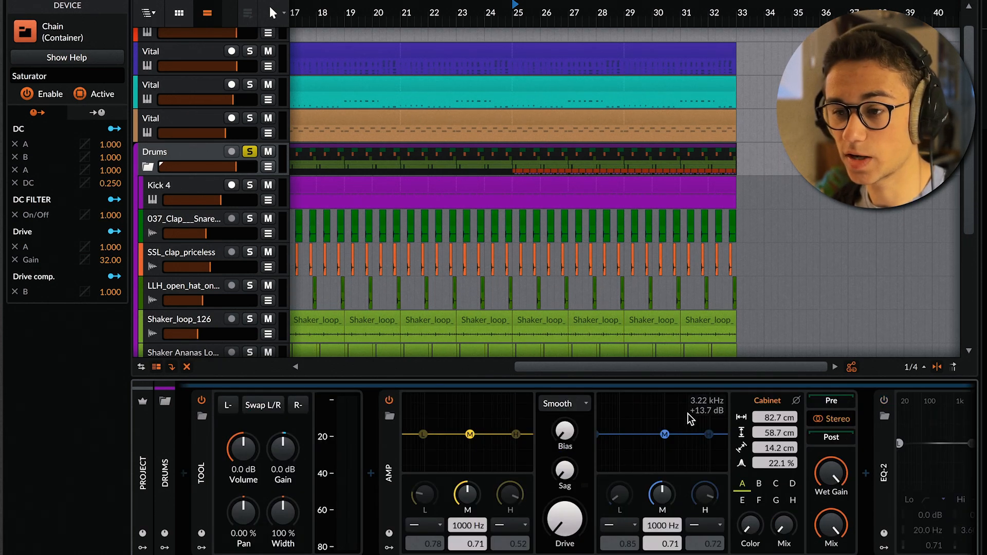
pyautogui.press('space')
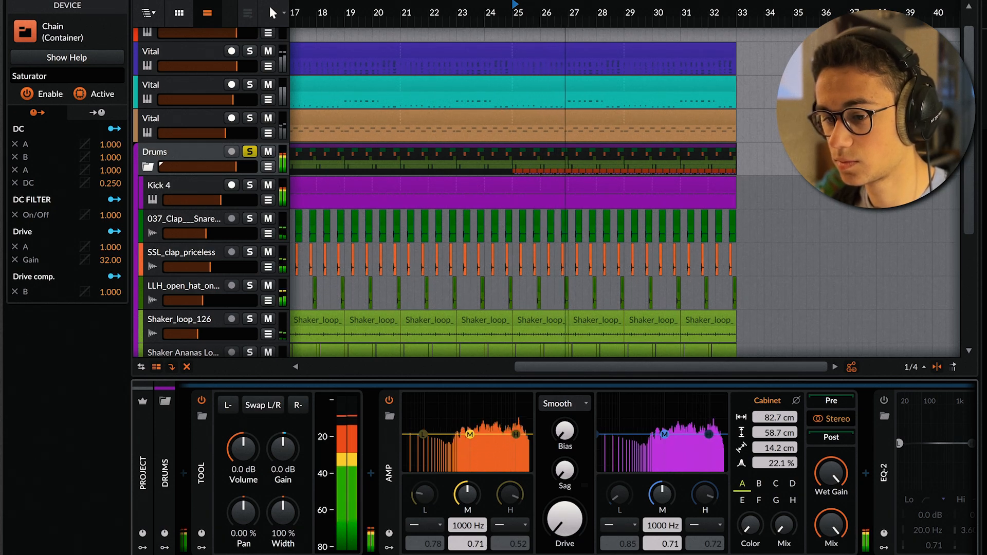
pyautogui.press('space')
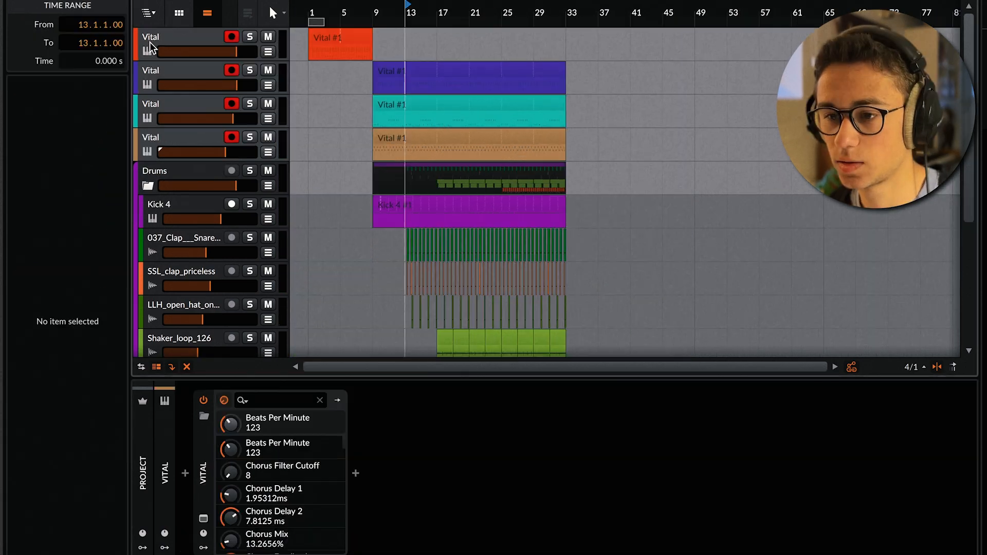
# Step: Group the four Vital tracks and insert the Duck effect on the group with its Amount at 53%
pyautogui.keyDown('shift'); pyautogui.click(152, 43); pyautogui.keyUp('shift')
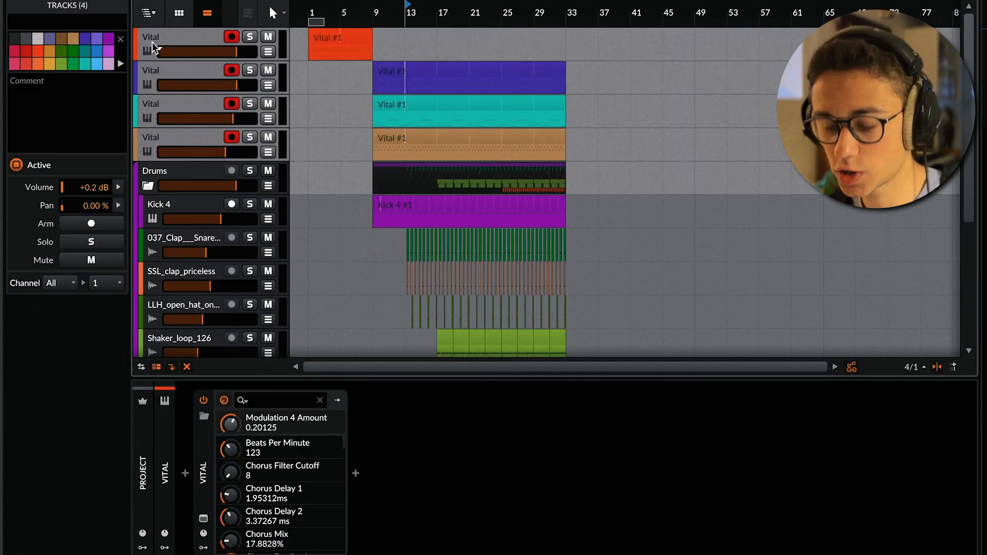
pyautogui.hotkey('ctrl', 'g')
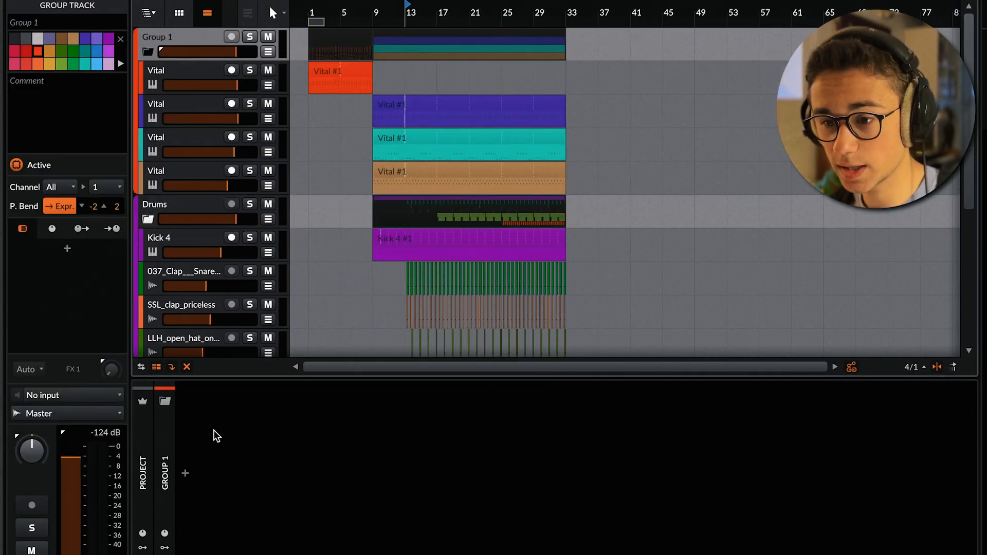
pyautogui.click(185, 473)
pyautogui.write('duck')
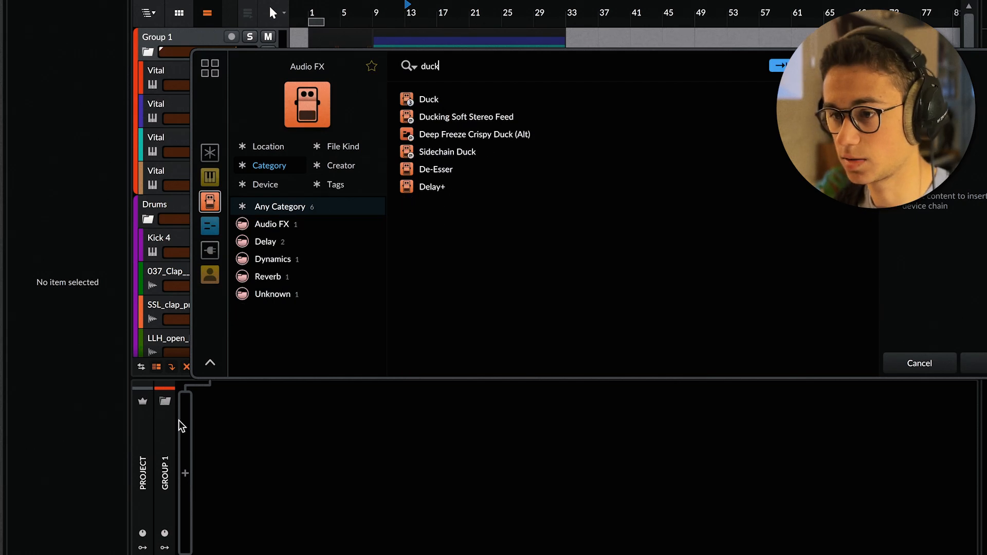
pyautogui.press('Return')
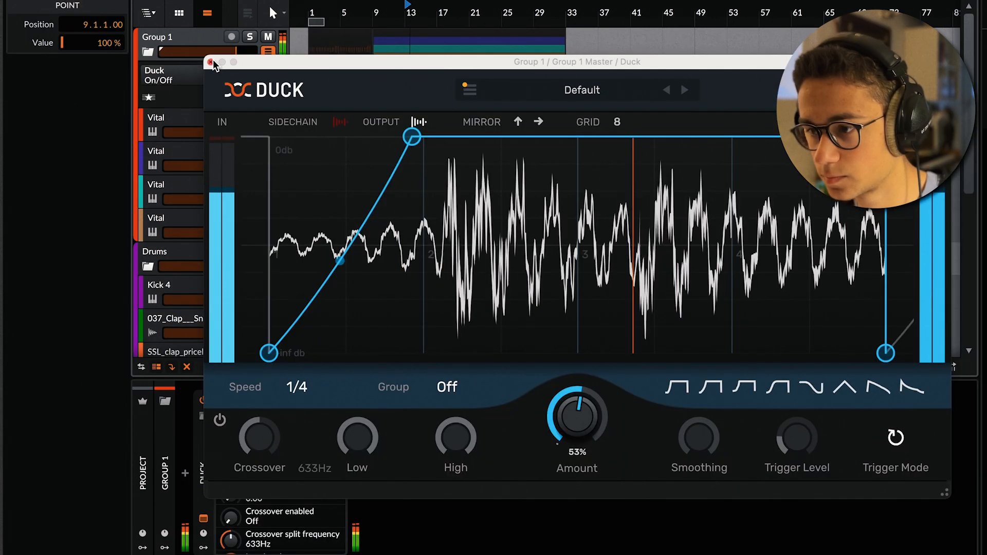
pyautogui.click(211, 62)
pyautogui.click(266, 53)
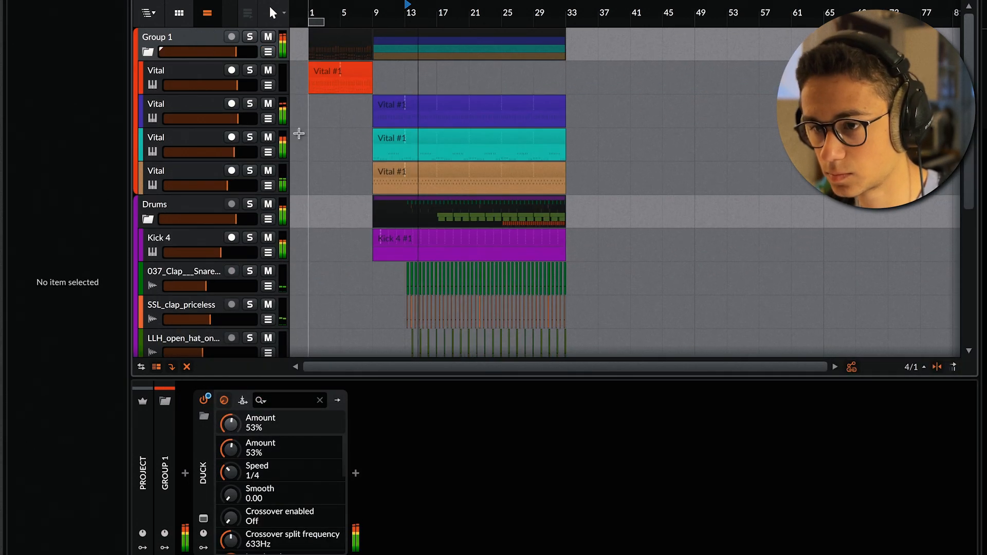
# Step: Insert EQ+ on the teal Vital track and set its first band to a Bell cut of -1.7 dB at 316 Hz
pyautogui.scroll(-7, 302, 231)
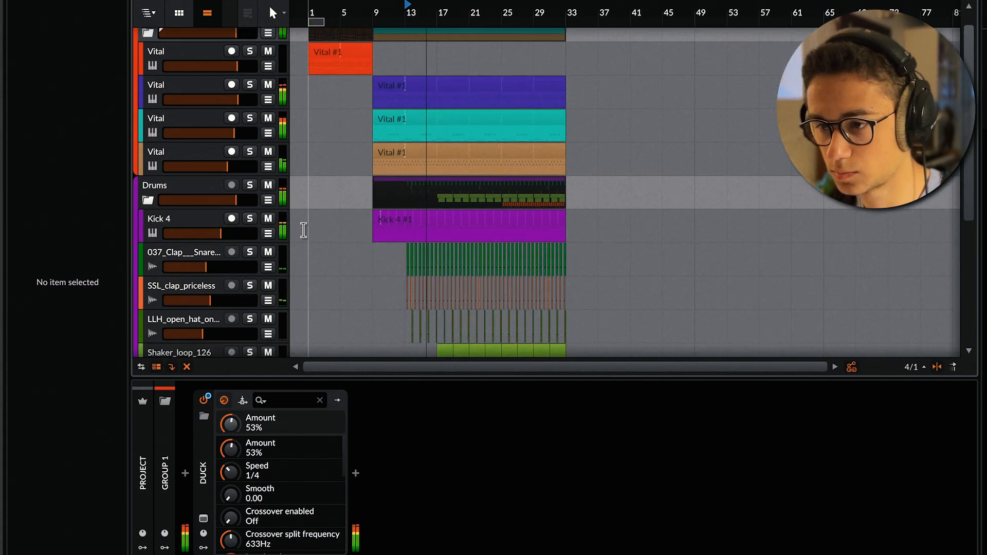
pyautogui.scroll(6, 303, 229)
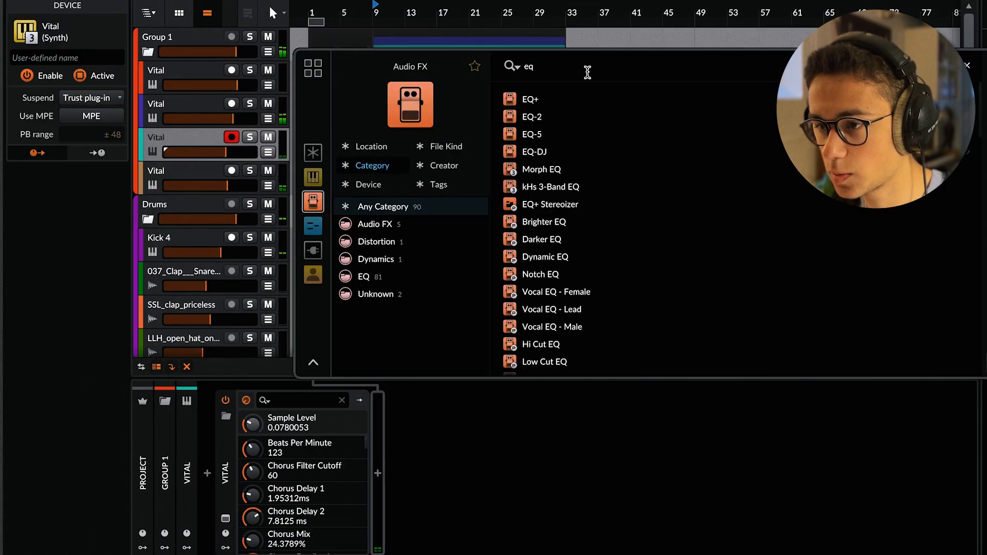
pyautogui.press('Return')
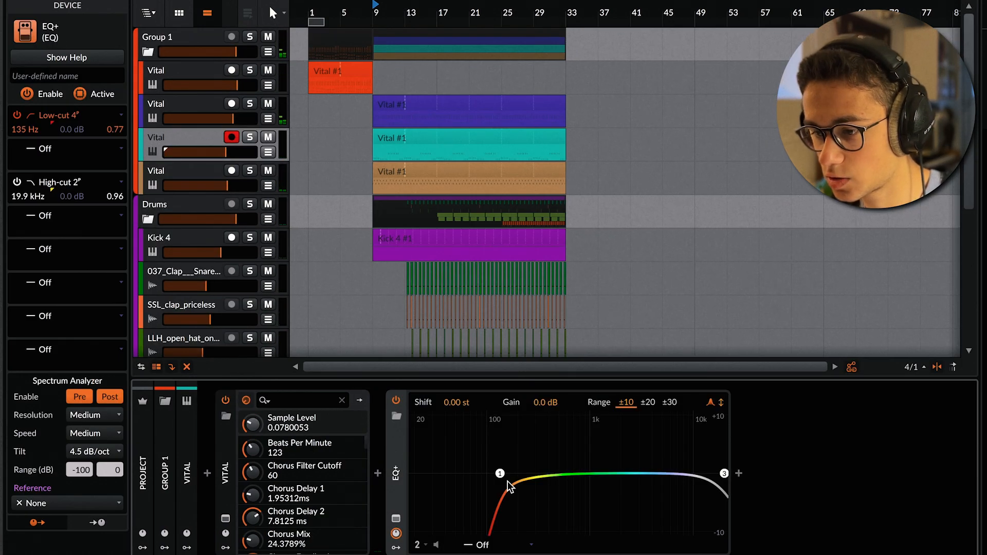
pyautogui.moveTo(506, 479); pyautogui.dragTo(538, 489)
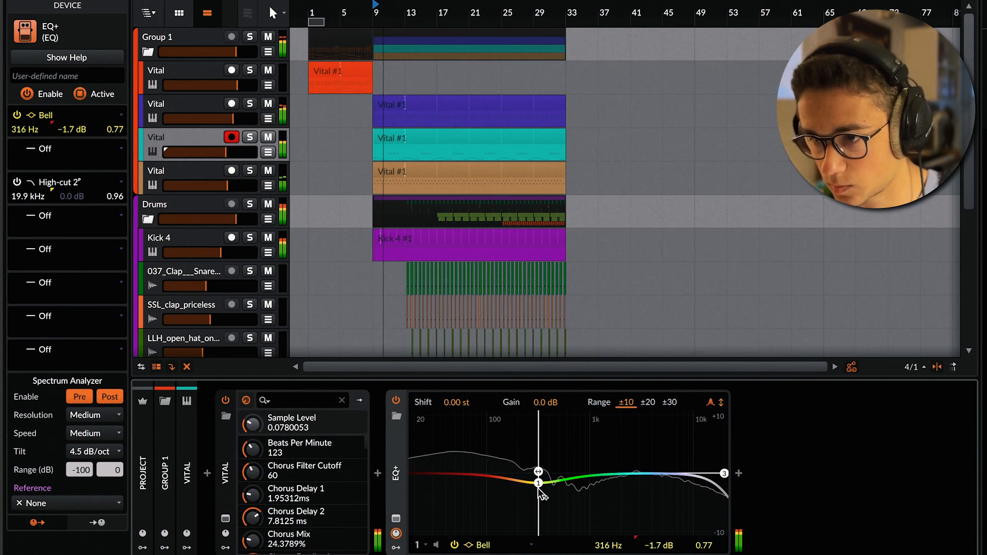
# Step: Show the Master track's device chain and check its Invisible Limiter during playback
pyautogui.scroll(-5, 249, 319)
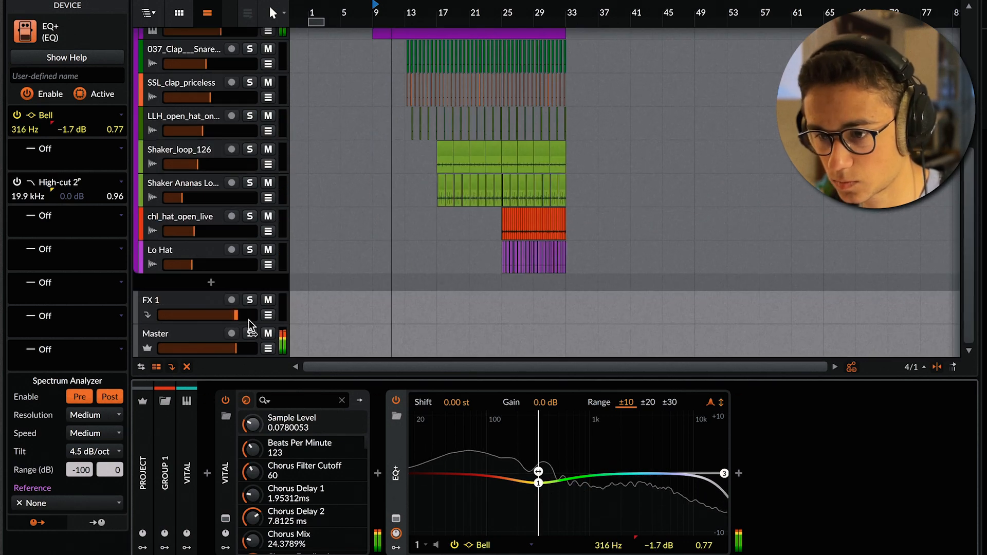
pyautogui.click(196, 336)
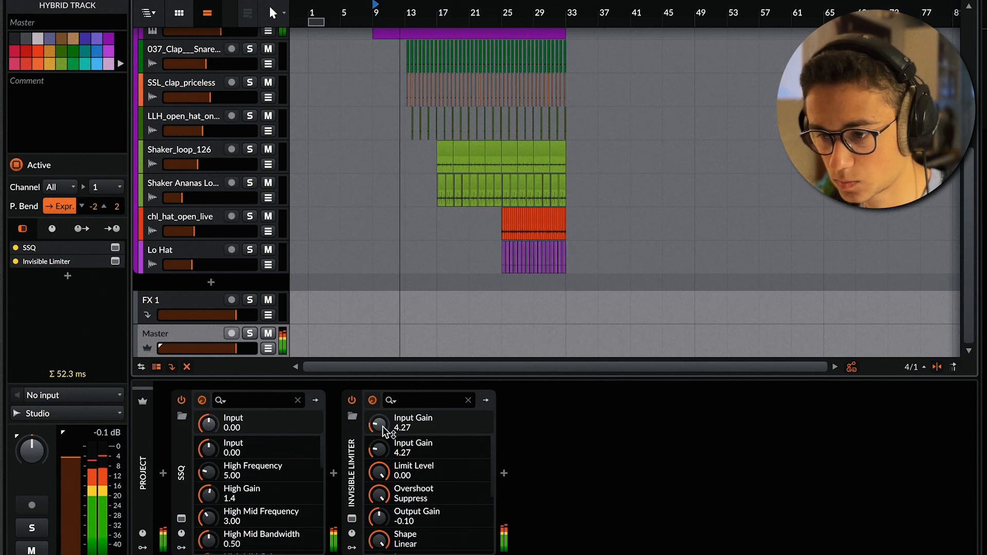
pyautogui.scroll(1, 350, 228)
pyautogui.scroll(5, 349, 229)
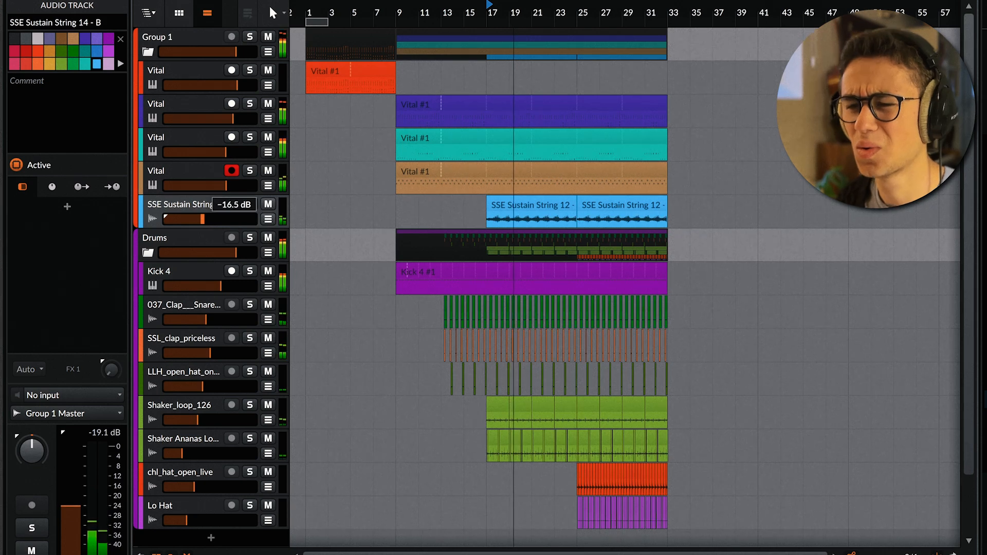
# Step: Duplicate the SSE Sustain String track and delete the copy's first clip, from bar 17 to bar 25
pyautogui.click(198, 212)
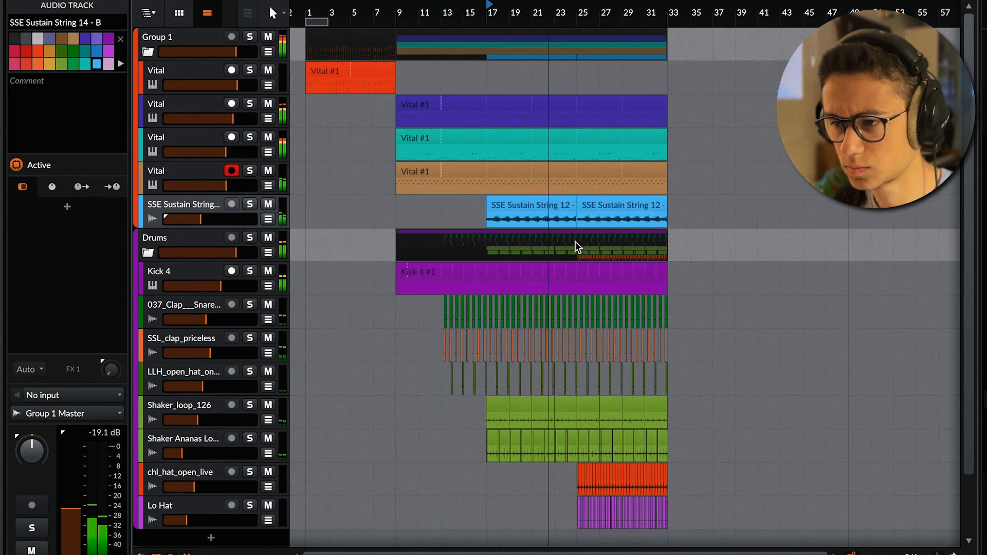
pyautogui.hotkey('ctrl', 'd')
pyautogui.click(560, 238)
pyautogui.press('Delete')
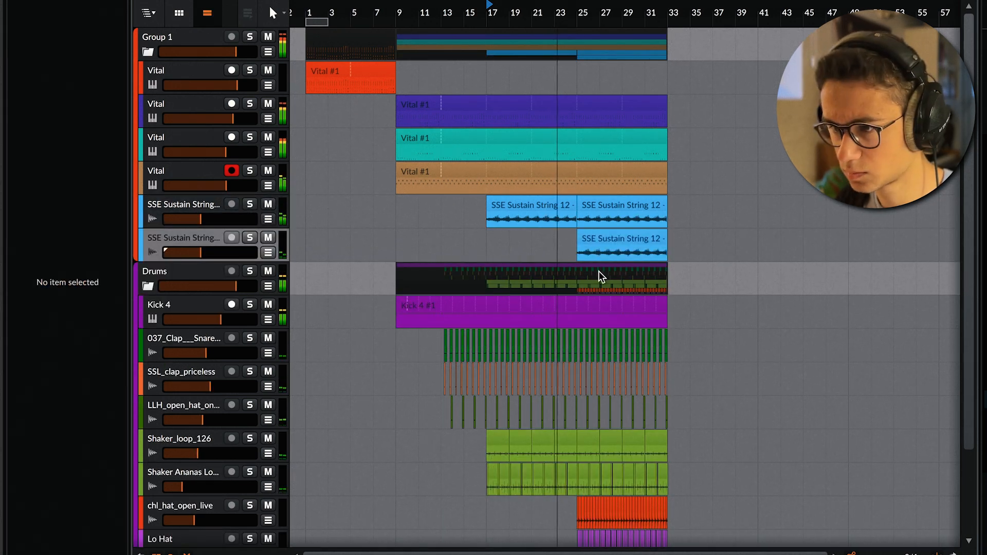
# Step: Set the pitch of the duplicated string clip at bar 25 to 3.14 and lower its track's volume
pyautogui.click(621, 239)
pyautogui.scroll(-3, 71, 537)
pyautogui.click(81, 553)
pyautogui.click(81, 553)
pyautogui.click(81, 552)
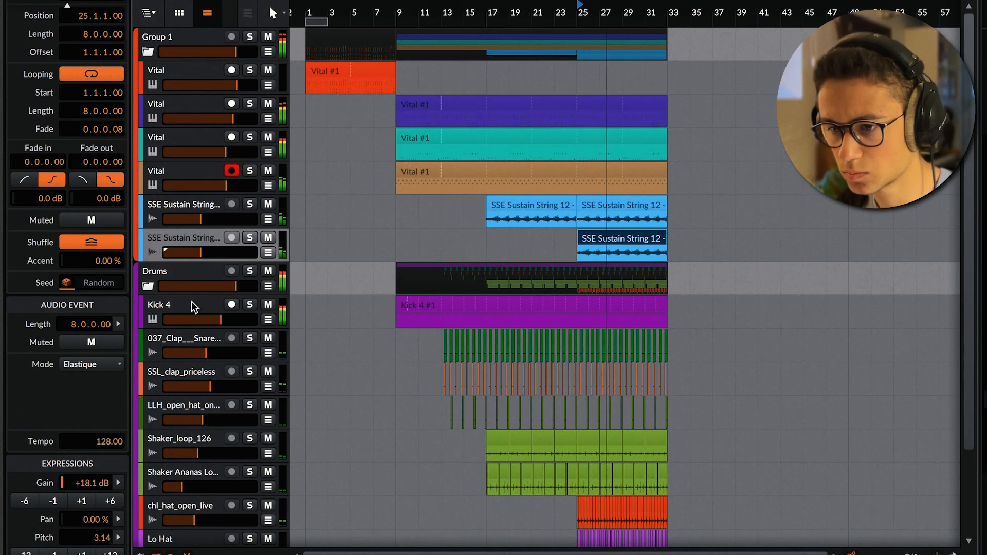
pyautogui.click(250, 237)
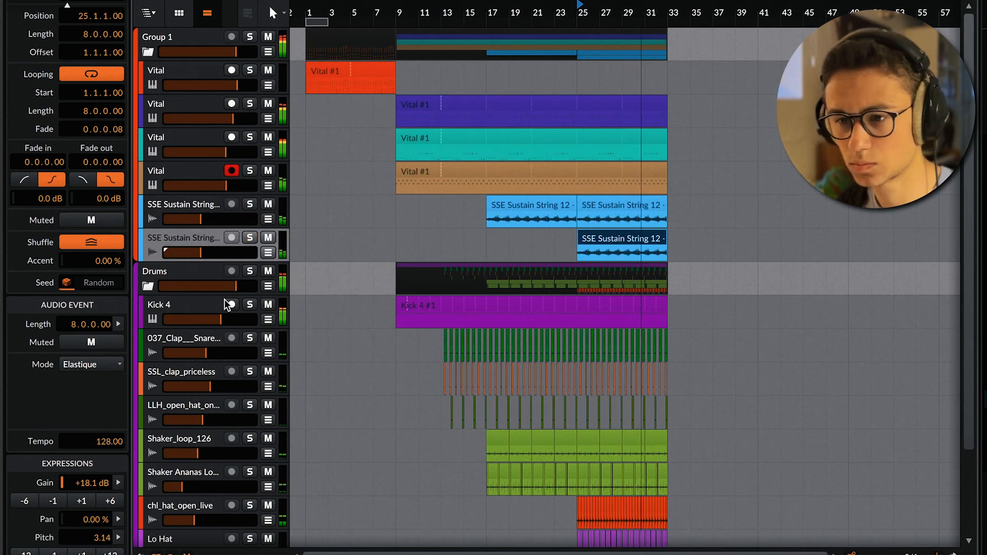
pyautogui.moveTo(214, 253); pyautogui.dragTo(198, 254)
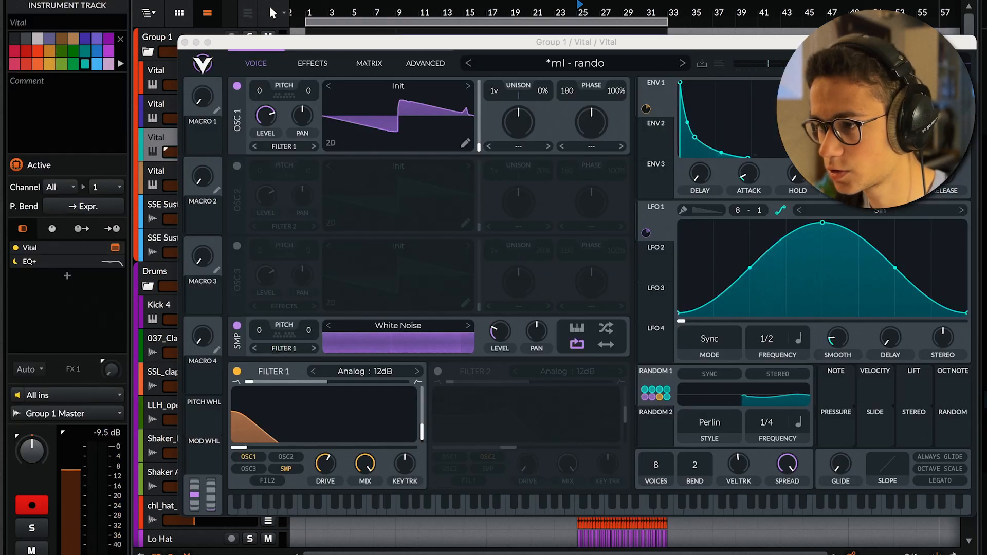
# Step: Set the envelope release in the teal track's Vital synth to about 0.495 secs and close the plug-in window
pyautogui.moveTo(946, 170); pyautogui.dragTo(947, 181)
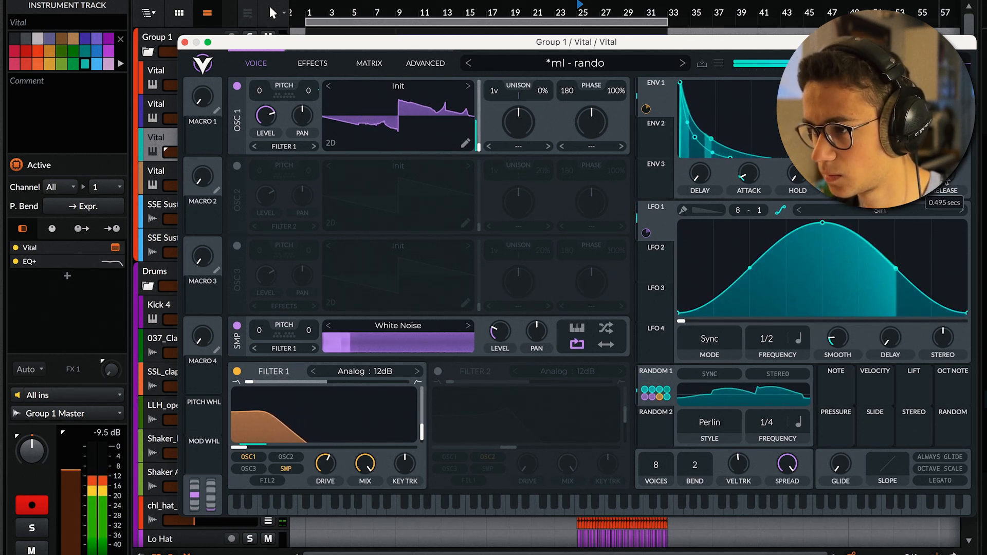
pyautogui.moveTo(185, 47); pyautogui.dragTo(185, 47)
pyautogui.click(184, 43)
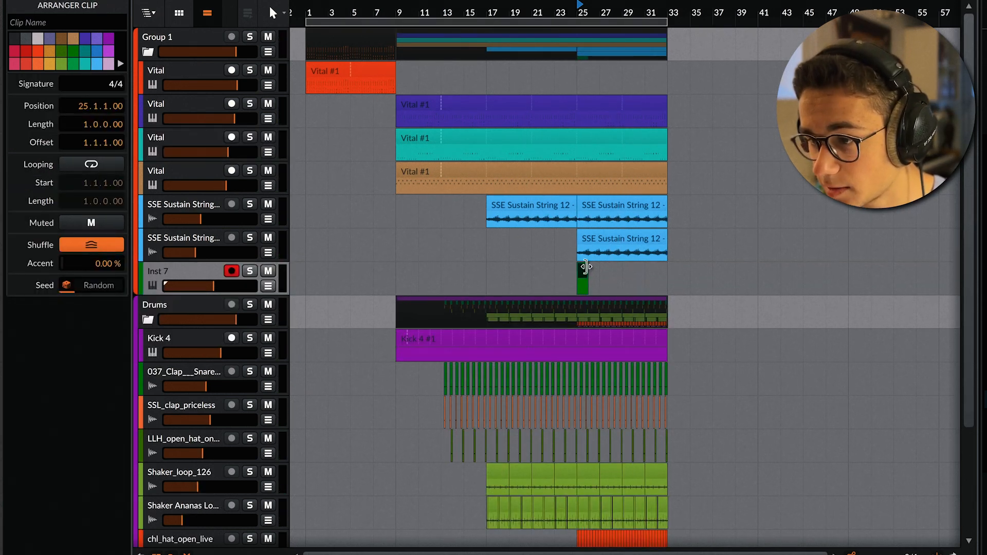
# Step: Extend the new instrument track's clip from bar 25 to bar 33 and insert EQ+ after its Diva synth
pyautogui.moveTo(586, 266); pyautogui.dragTo(670, 274)
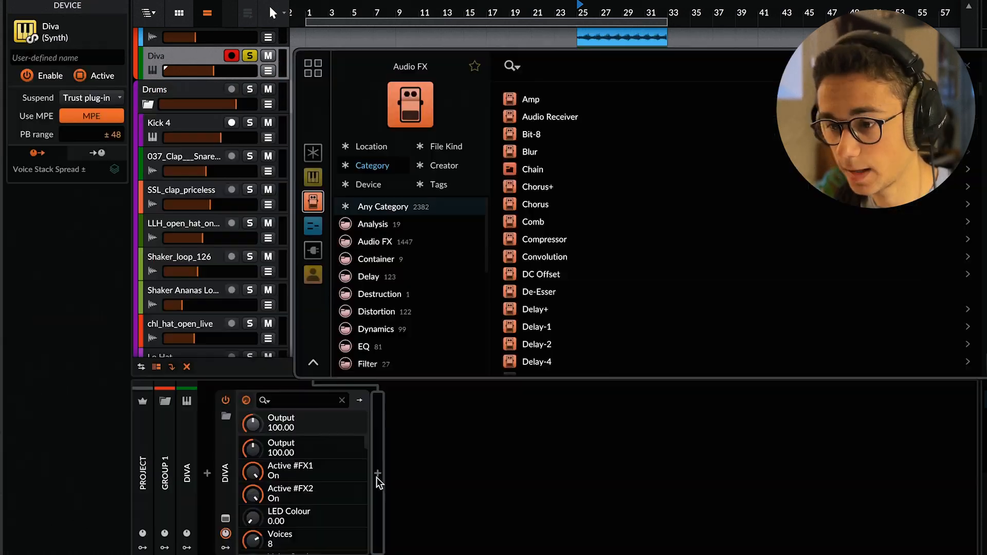
pyautogui.write('eq')
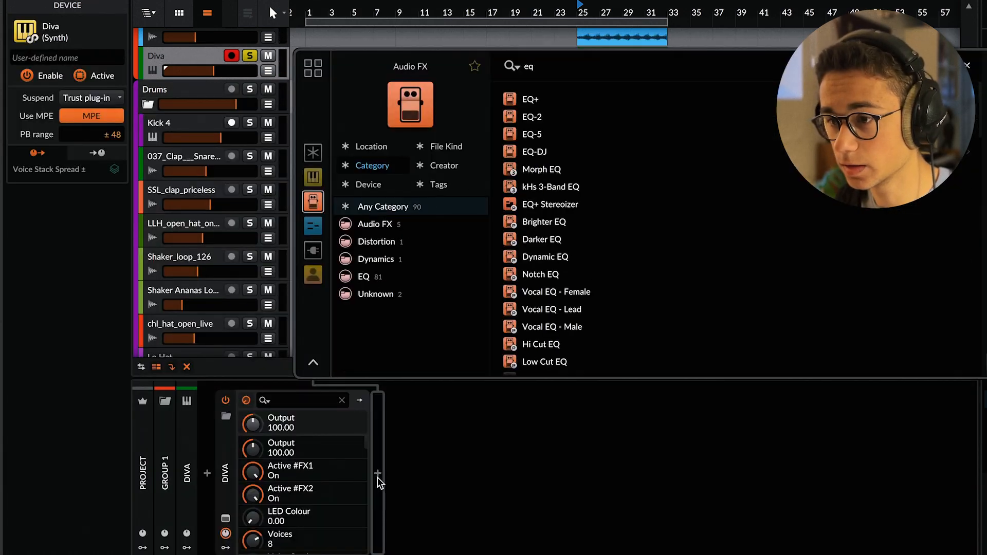
pyautogui.press('Return')
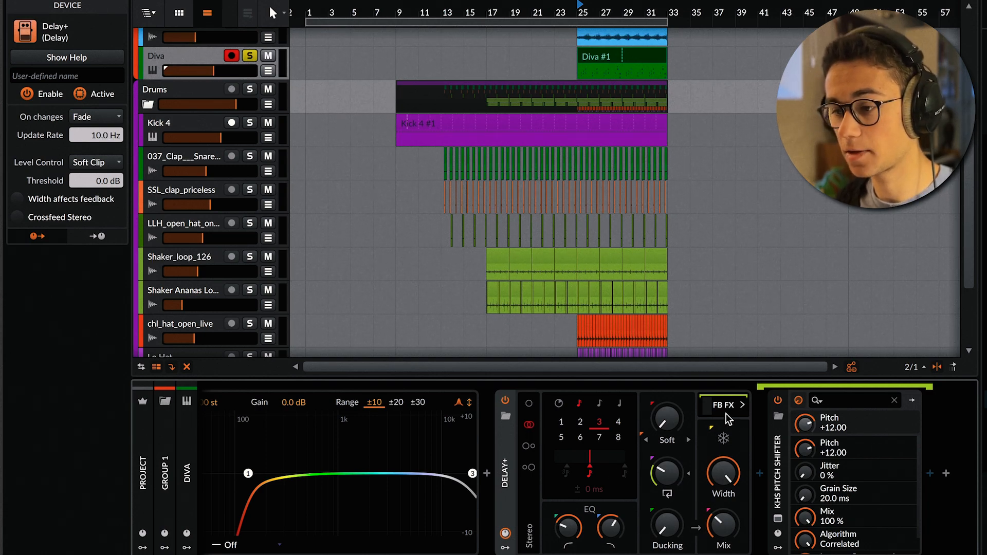
# Step: Inspect the kHs Pitch Shifter inside the Delay+ feedback effects chain on the Diva track
pyautogui.click(778, 520)
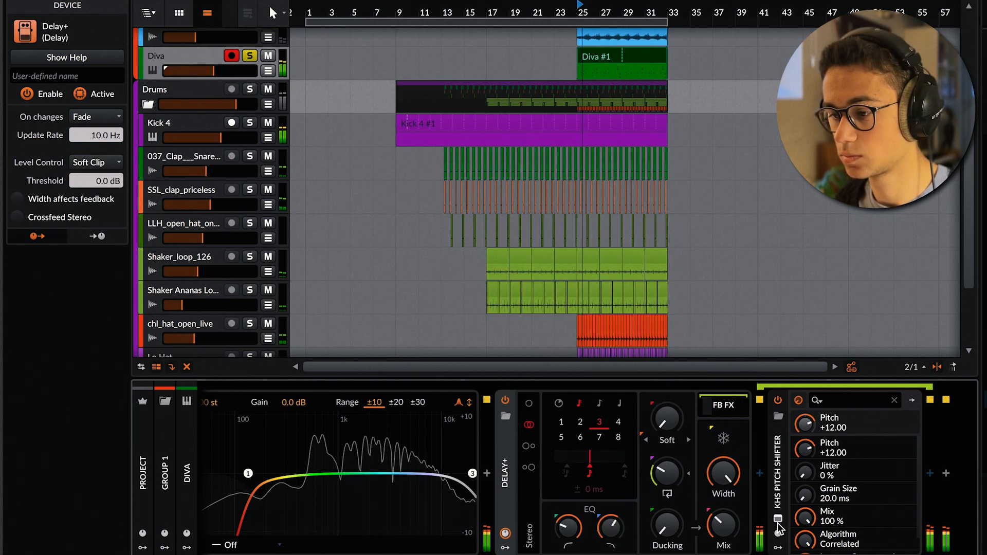
pyautogui.click(778, 519)
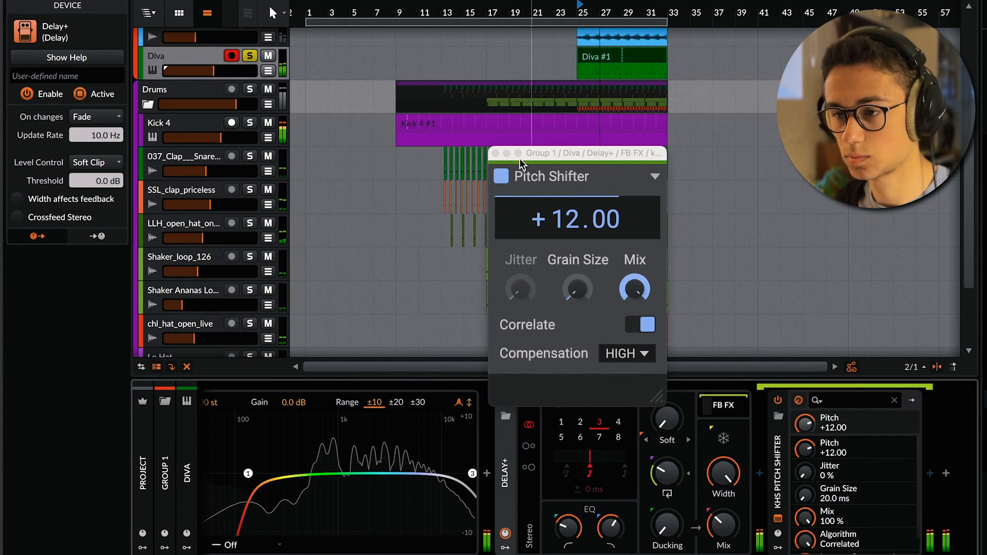
pyautogui.click(778, 519)
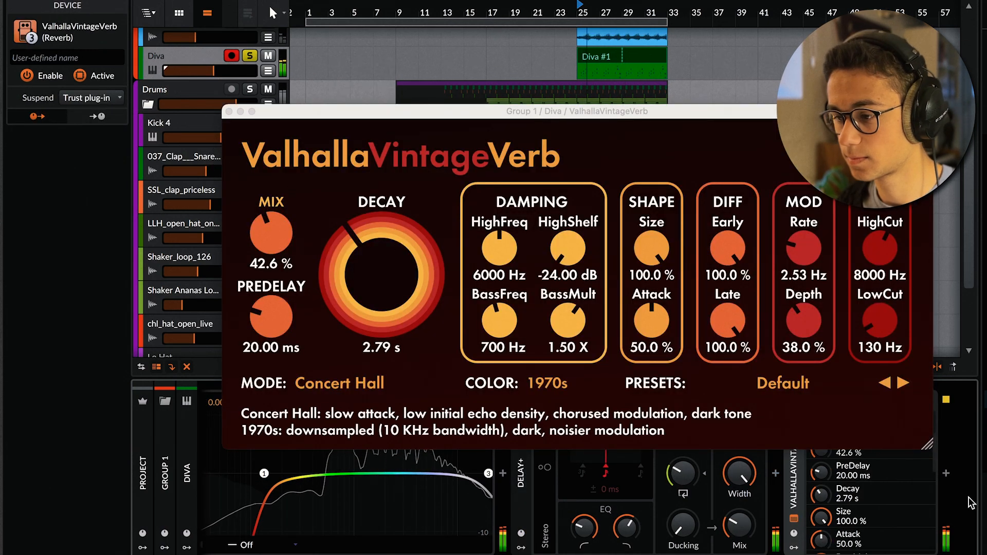
# Step: Insert EQ+ after ValhallaVintageVerb on the Diva track
pyautogui.click(946, 475)
pyautogui.write('eq')
pyautogui.press('Return')
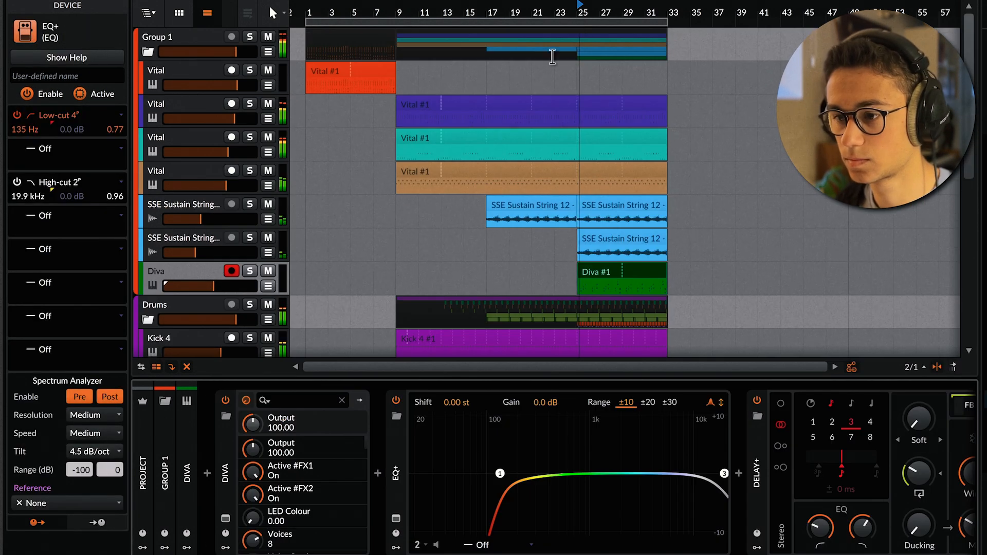
# Step: Raise the Diva track's volume slightly and open the Master track's device chain
pyautogui.moveTo(213, 286); pyautogui.dragTo(220, 285)
pyautogui.scroll(-8, 190, 309)
pyautogui.click(175, 342)
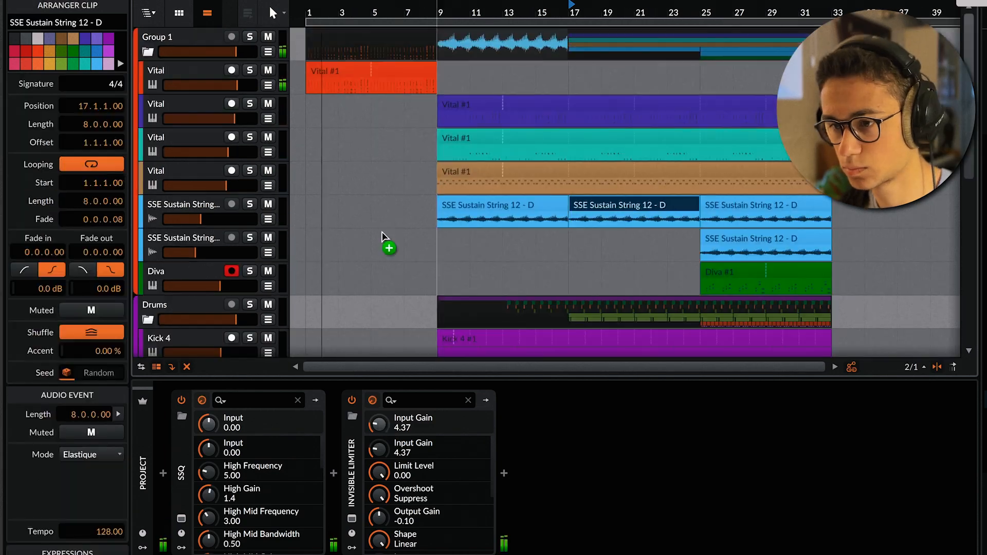
# Step: Copy the SSE Sustain String clip from bar 17 to bar 1 and make the brown Vital intro clip start at bar 5
pyautogui.moveTo(386, 242); pyautogui.dragTo(359, 219)
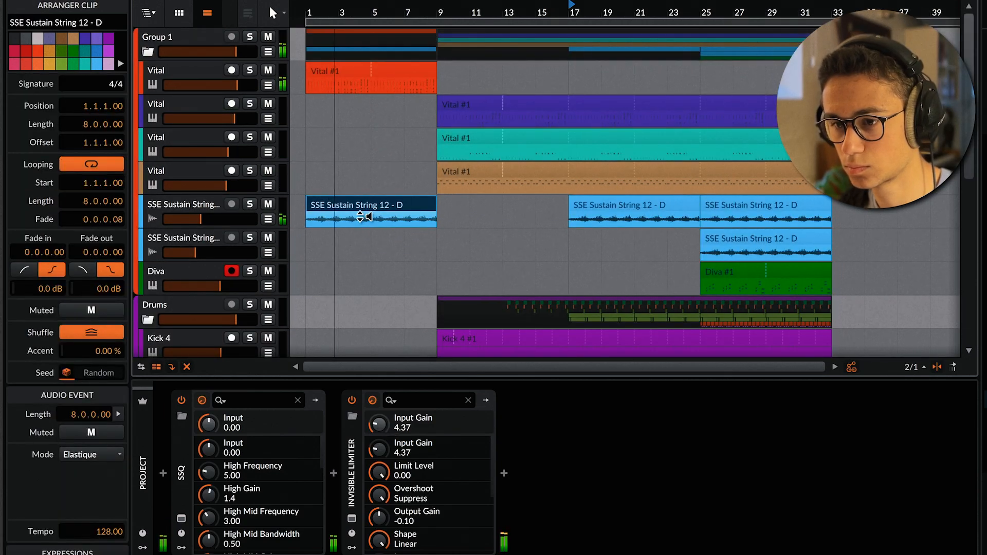
pyautogui.click(359, 216)
pyautogui.click(192, 208)
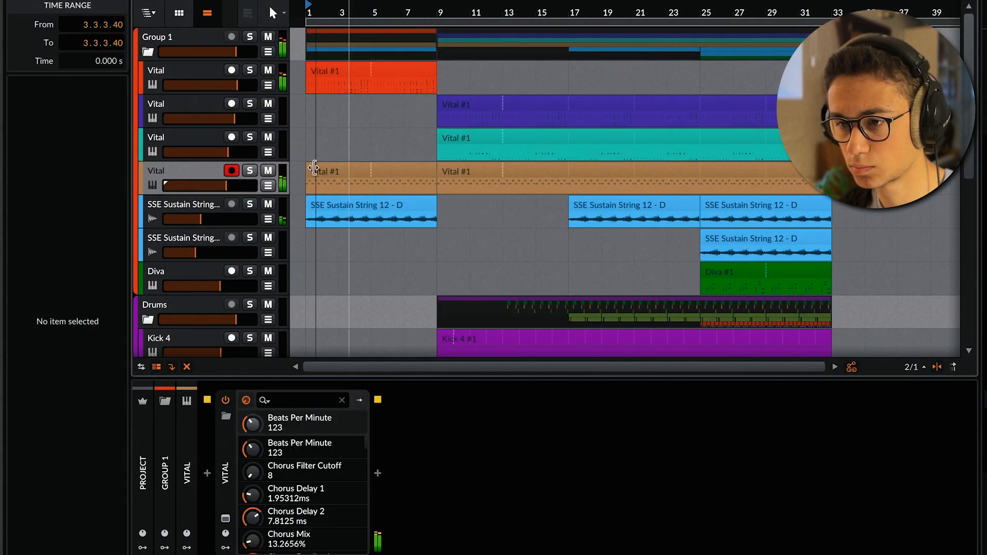
pyautogui.moveTo(314, 167); pyautogui.dragTo(371, 168)
# Step: Insert ValhallaVintageVerb on the first SSE Sustain String track with Mix at 77.2% and LowCut at 90 Hz
pyautogui.click(359, 208)
pyautogui.click(213, 214)
pyautogui.scroll(-1, 370, 215)
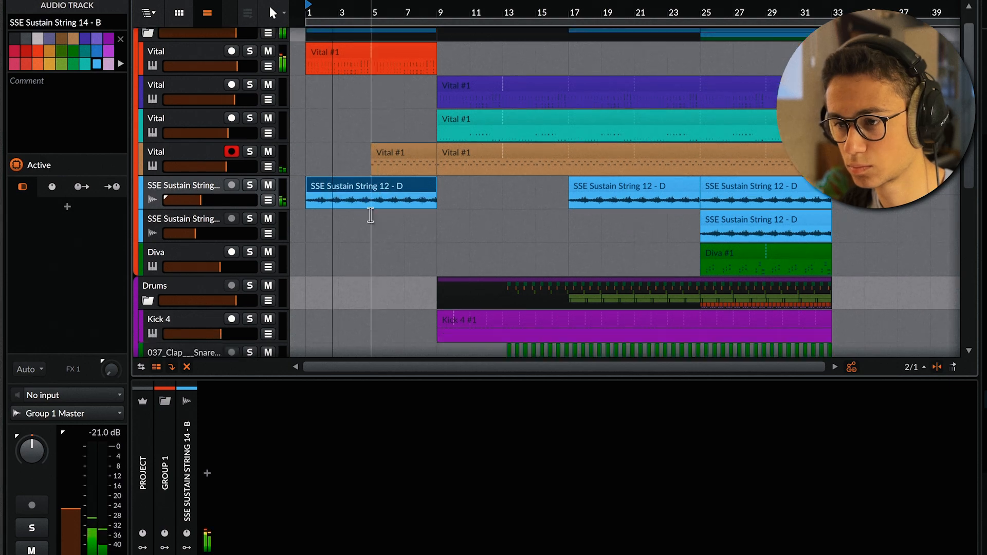
pyautogui.scroll(-2, 370, 214)
pyautogui.click(208, 474)
pyautogui.write('valha')
pyautogui.press('Down')
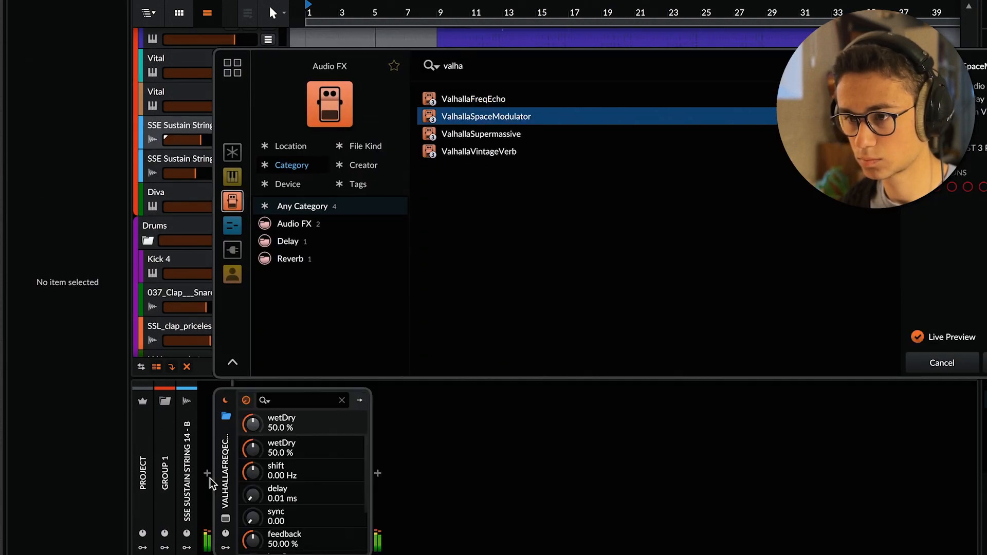
pyautogui.press('Down')
pyautogui.press('Down')
pyautogui.press('Return')
pyautogui.moveTo(263, 260); pyautogui.dragTo(271, 282)
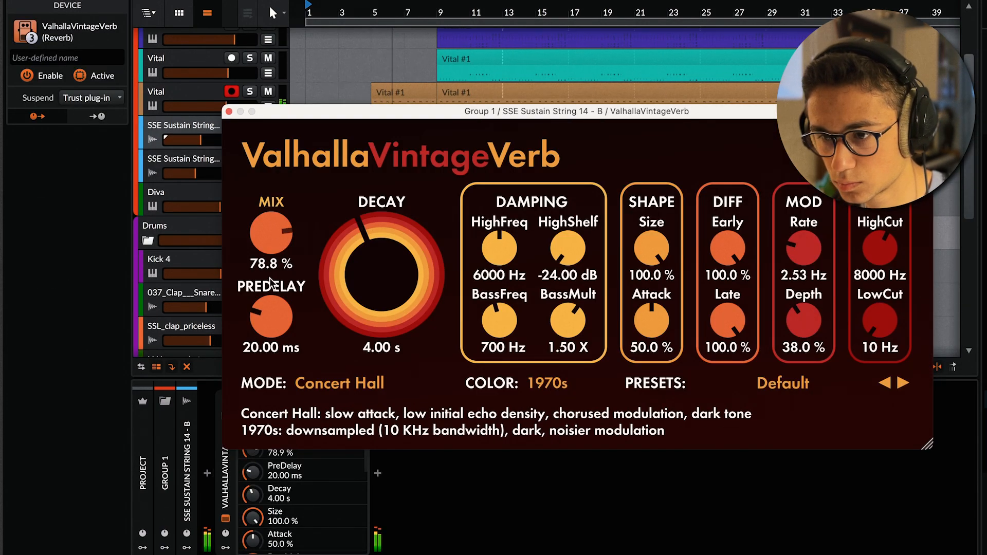
pyautogui.moveTo(880, 321); pyautogui.dragTo(880, 308)
# Step: Set the gain of the string clip at bar 1 to +10.1 dB during playback
pyautogui.click(372, 126)
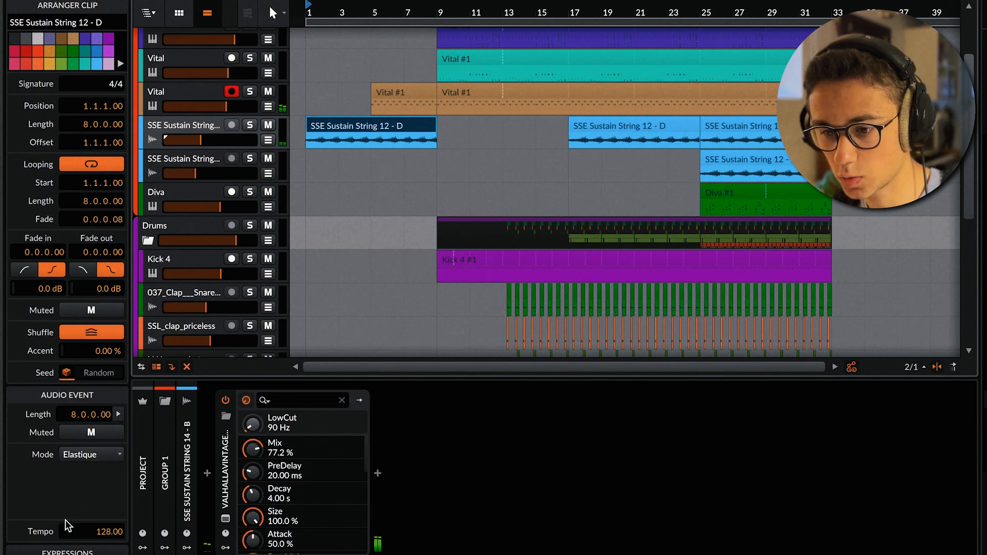
pyautogui.scroll(-3, 66, 522)
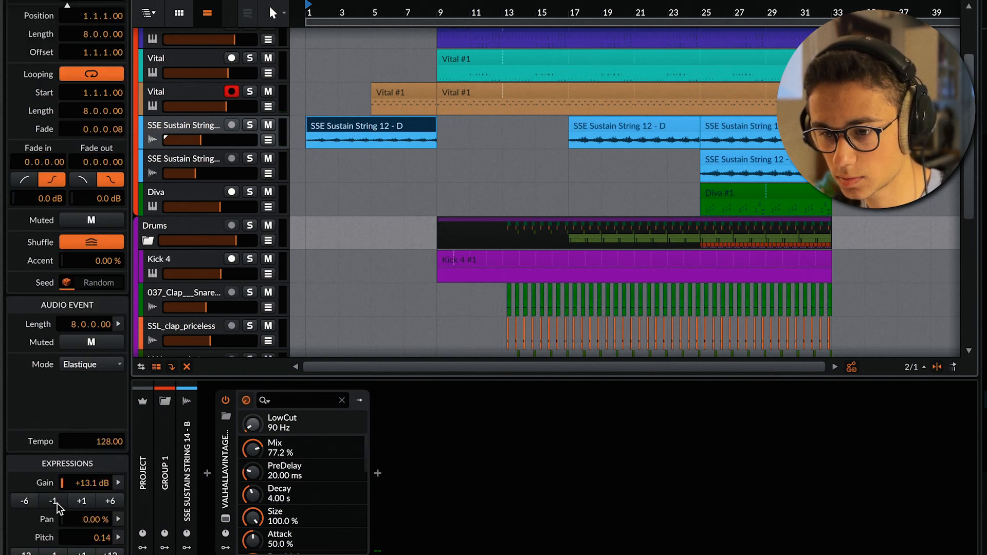
pyautogui.press('space')
pyautogui.click(54, 501)
pyautogui.click(53, 501)
pyautogui.click(53, 501)
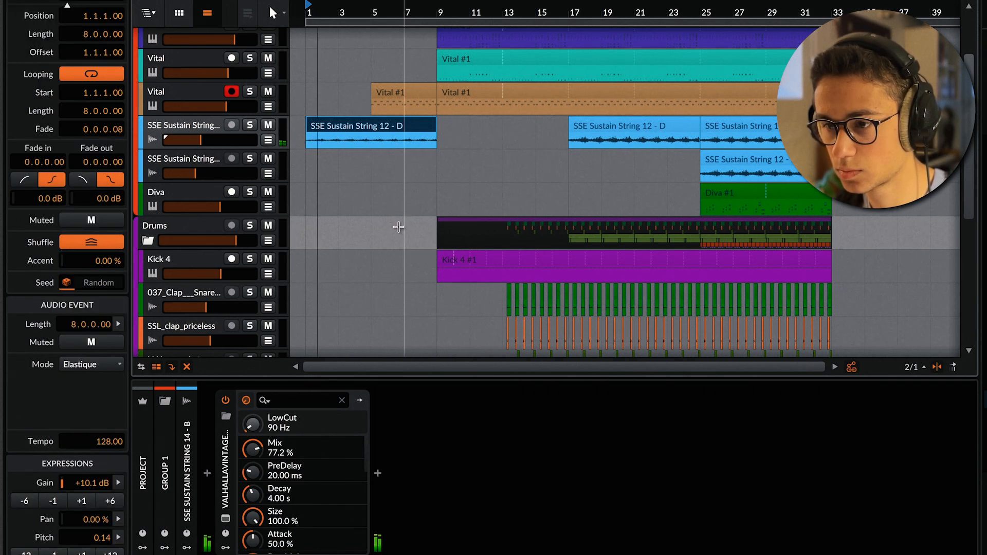
# Step: Place the Cymatics - Dense Vinyl Noise sample at bar 1 on a new track and set its mode to Raw
pyautogui.scroll(2, 370, 245)
pyautogui.scroll(-8, 370, 246)
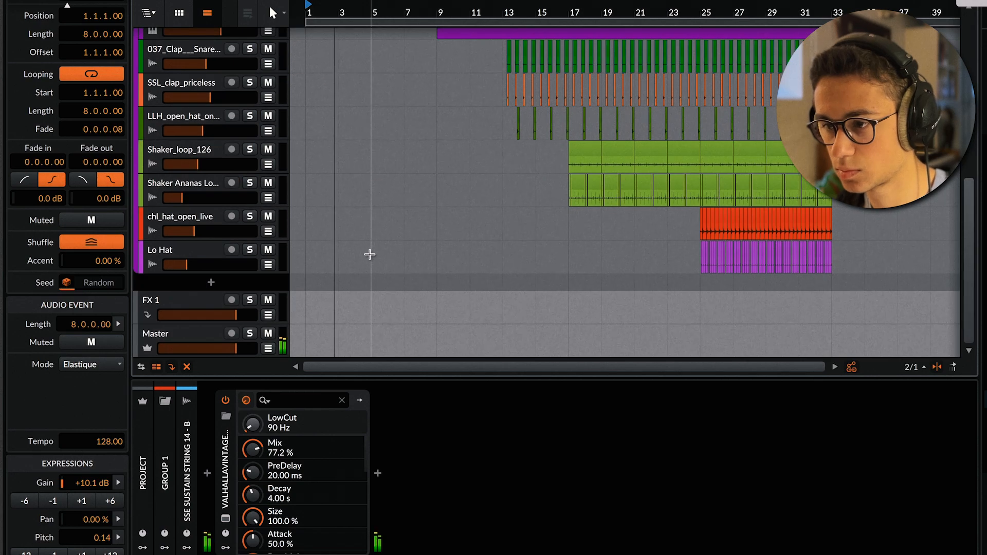
pyautogui.scroll(8, 369, 254)
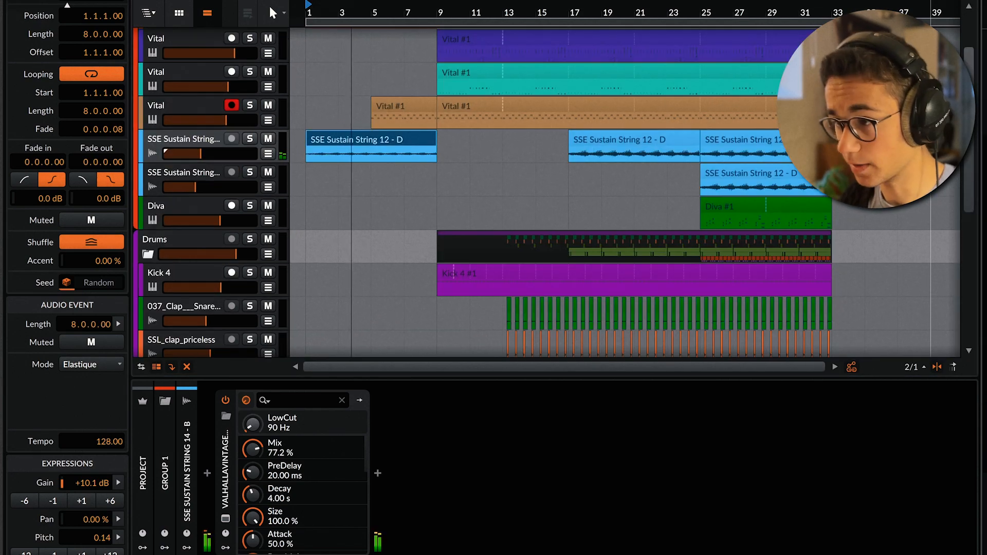
pyautogui.scroll(-8, 319, 293)
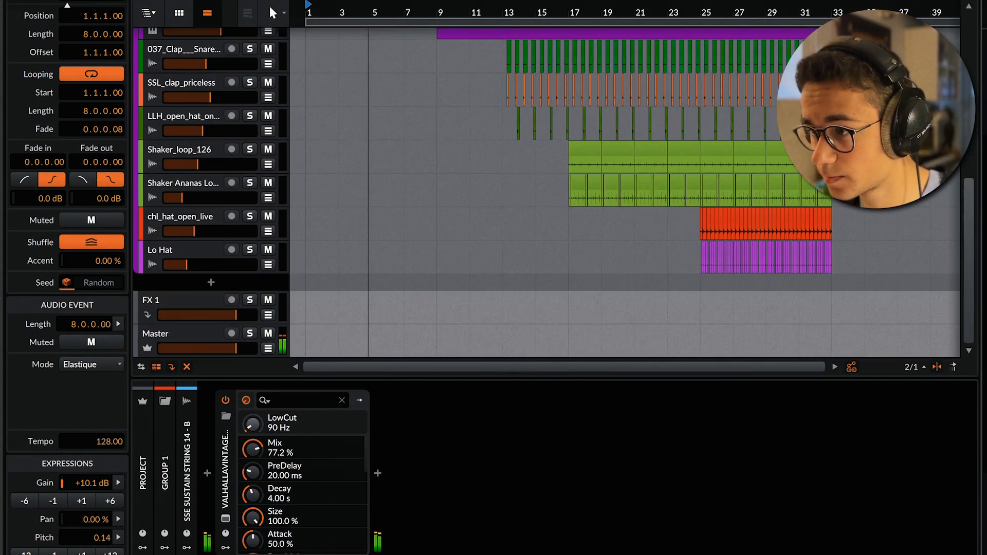
pyautogui.hotkey('ctrl', 'z')
pyautogui.click(344, 288)
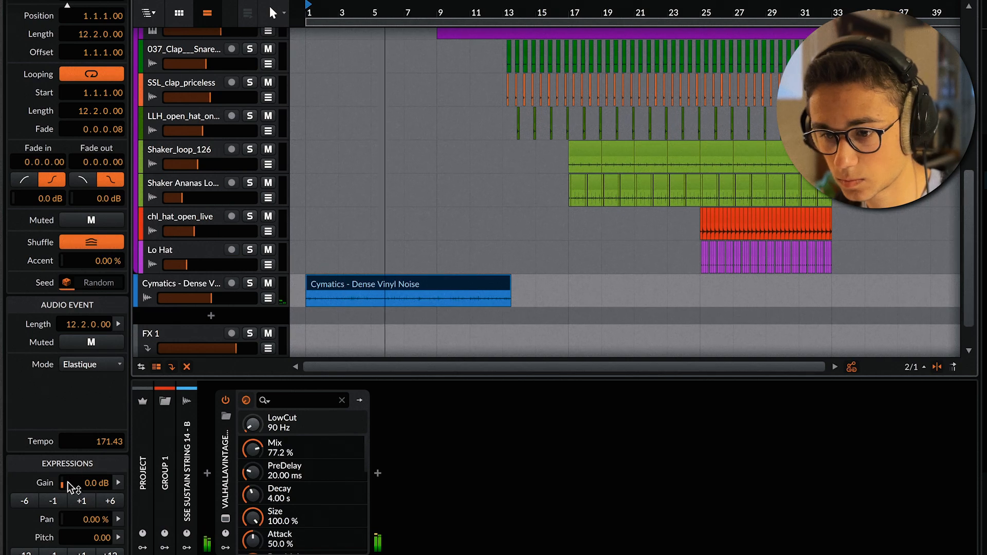
pyautogui.click(93, 366)
pyautogui.click(116, 554)
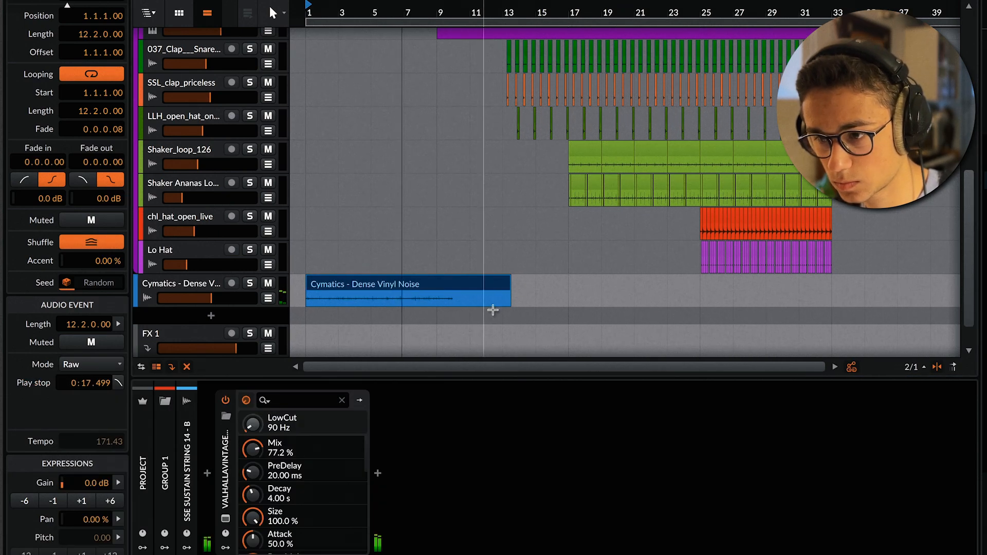
# Step: Cut the vinyl noise clip to 8 bars, looped out to bar 33, and lower its track's volume
pyautogui.click(439, 304)
pyautogui.hotkey('ctrl', 'e')
pyautogui.moveTo(434, 306); pyautogui.dragTo(831, 308)
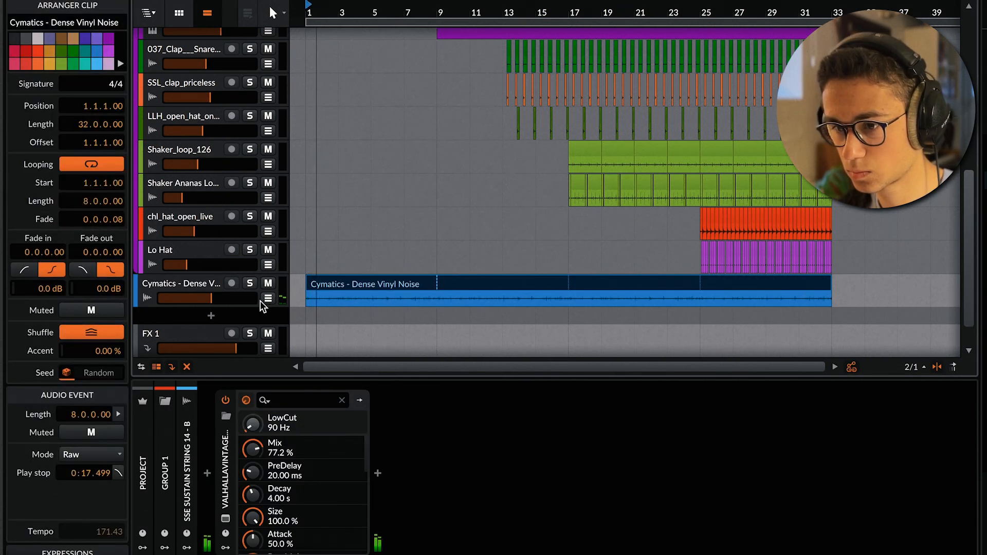
pyautogui.moveTo(212, 298); pyautogui.dragTo(202, 298)
# Step: Shorten the intro string clip to end just before bar 9 and delete the brown Vital clip at bar 5
pyautogui.scroll(10, 399, 245)
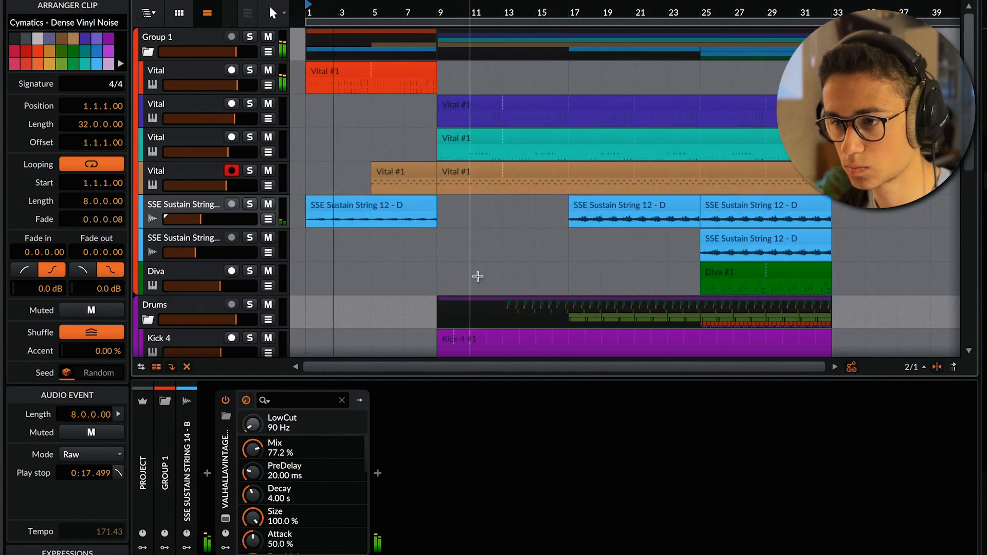
pyautogui.moveTo(497, 377); pyautogui.dragTo(496, 553)
pyautogui.scroll(8, 381, 206)
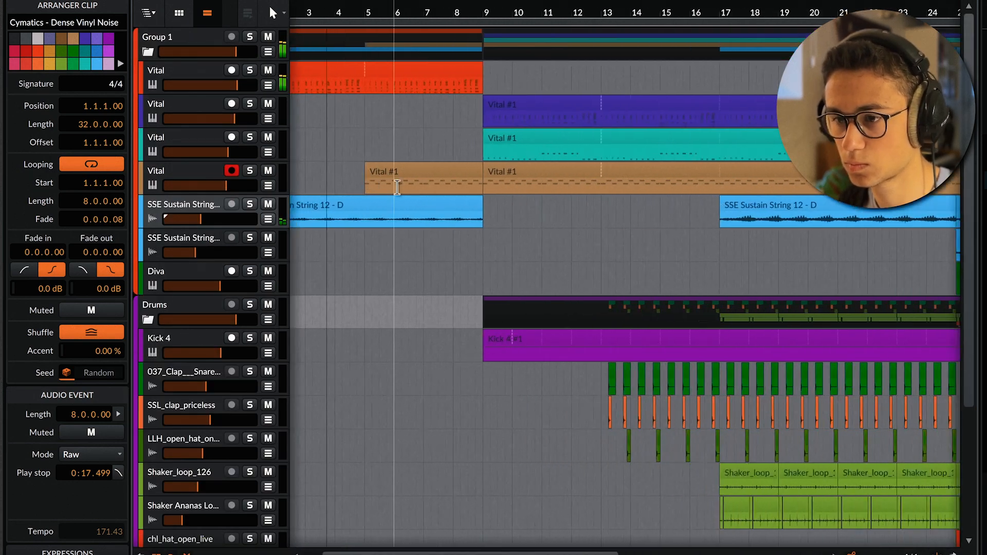
pyautogui.scroll(4, 486, 193)
pyautogui.moveTo(496, 191); pyautogui.dragTo(527, 221)
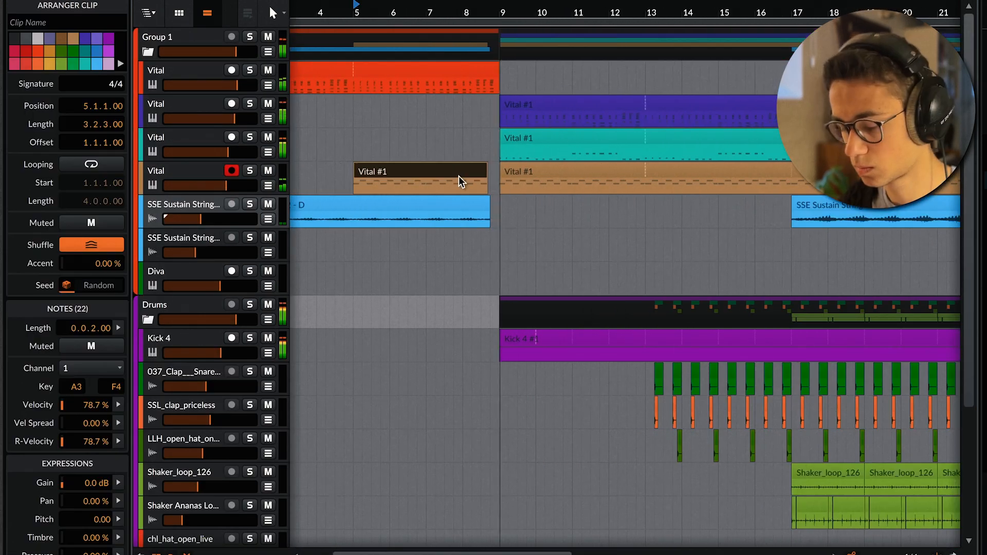
pyautogui.press('Delete')
# Step: Raise the first SSE Sustain String track's volume slightly
pyautogui.scroll(-5, 453, 177)
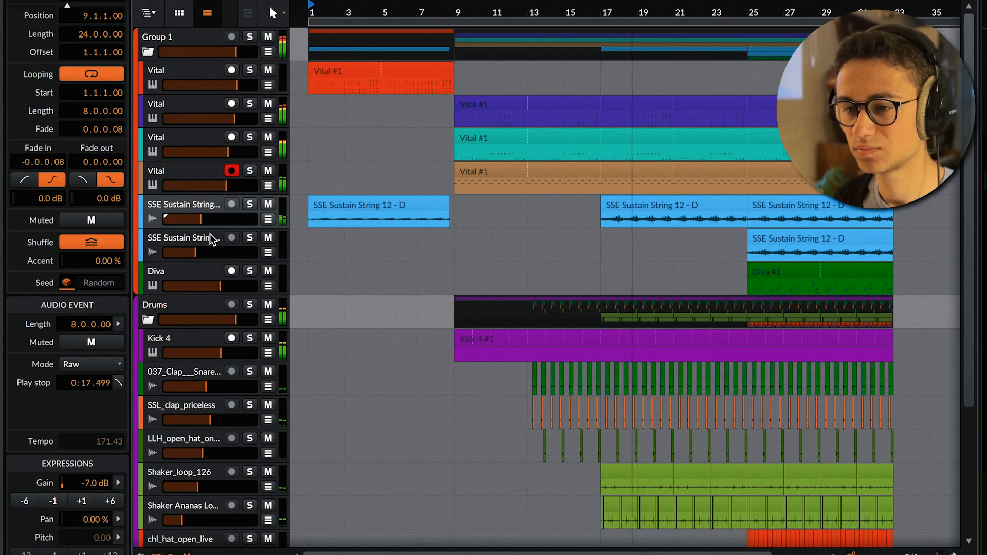
pyautogui.moveTo(201, 220); pyautogui.dragTo(202, 220)
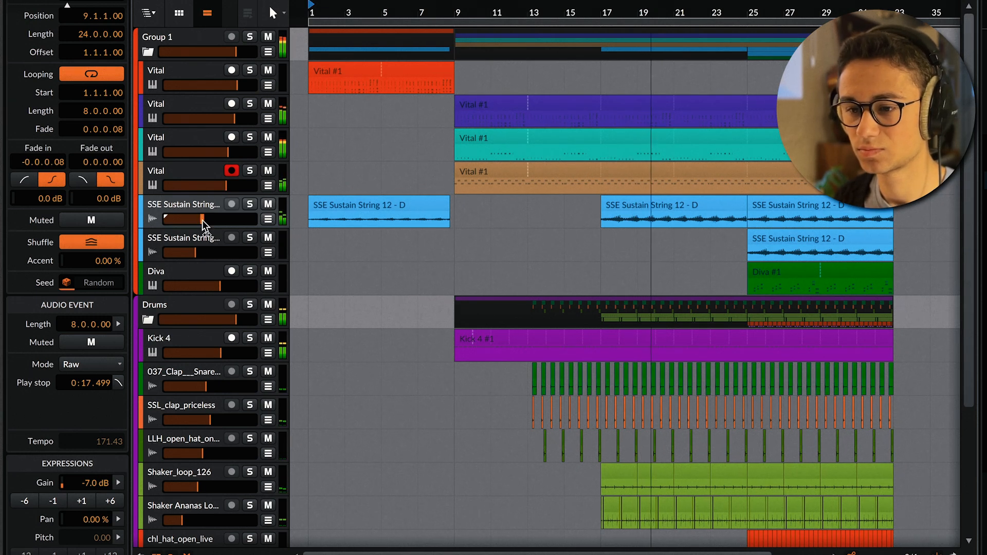